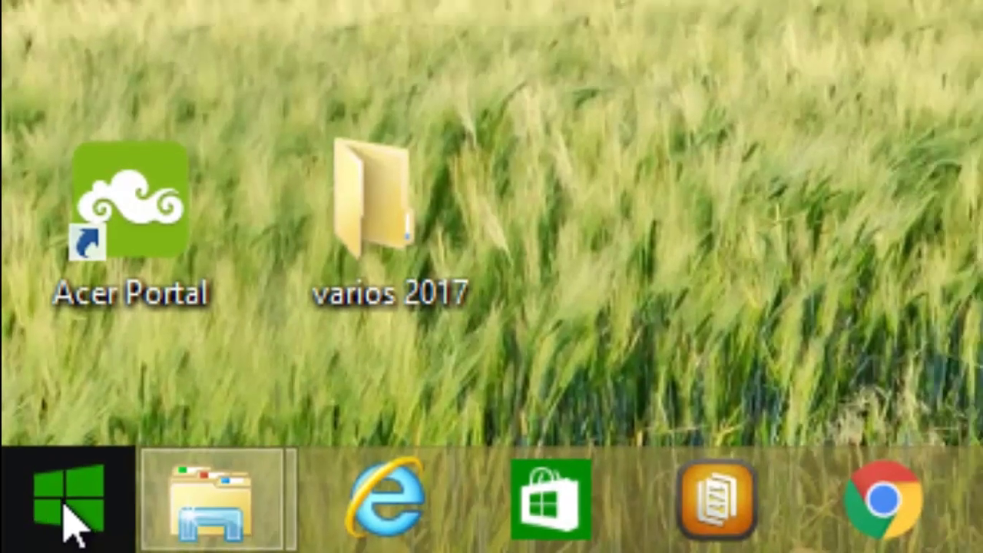
Search the Start screen for "word 2010" and launch Microsoft Word 2010.
left_click(58, 503)
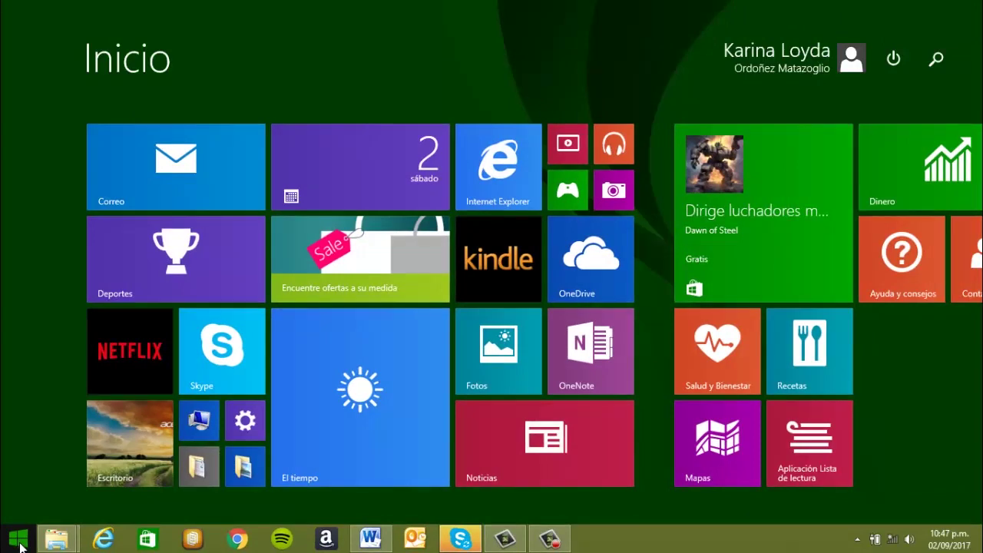
type("word 2010")
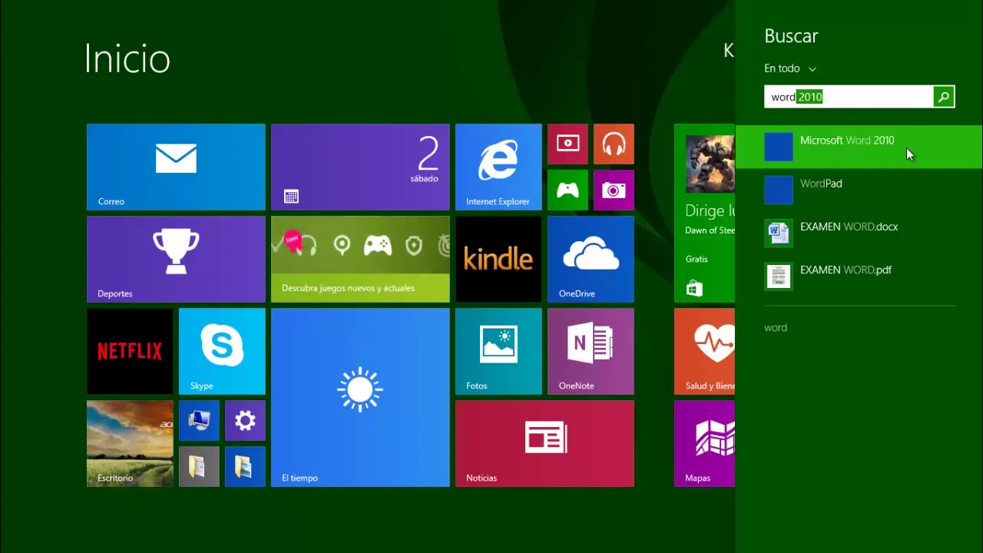
left_click(906, 147)
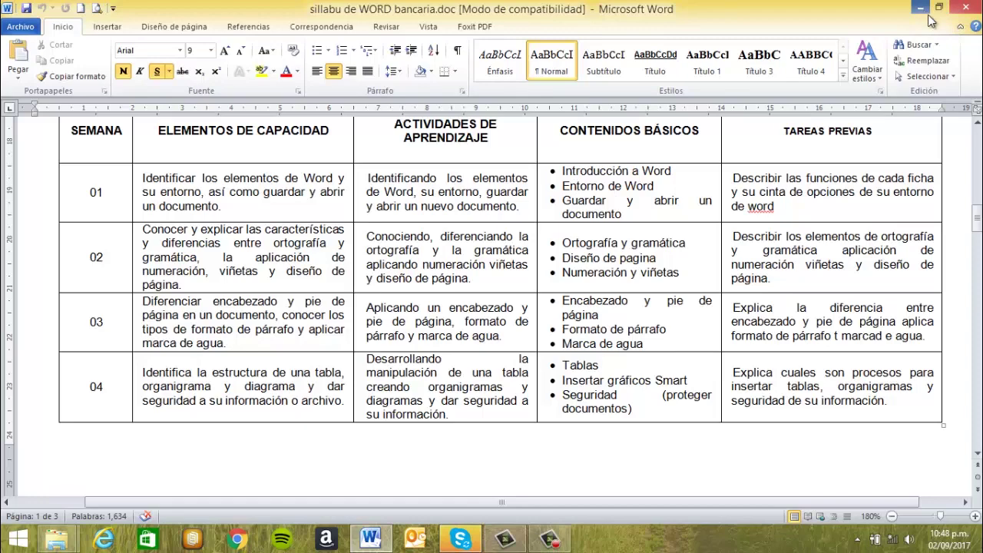
Close the syllabus document, search for "word 2010" again and start Microsoft Word 2010 with a blank document.
left_click(957, 16)
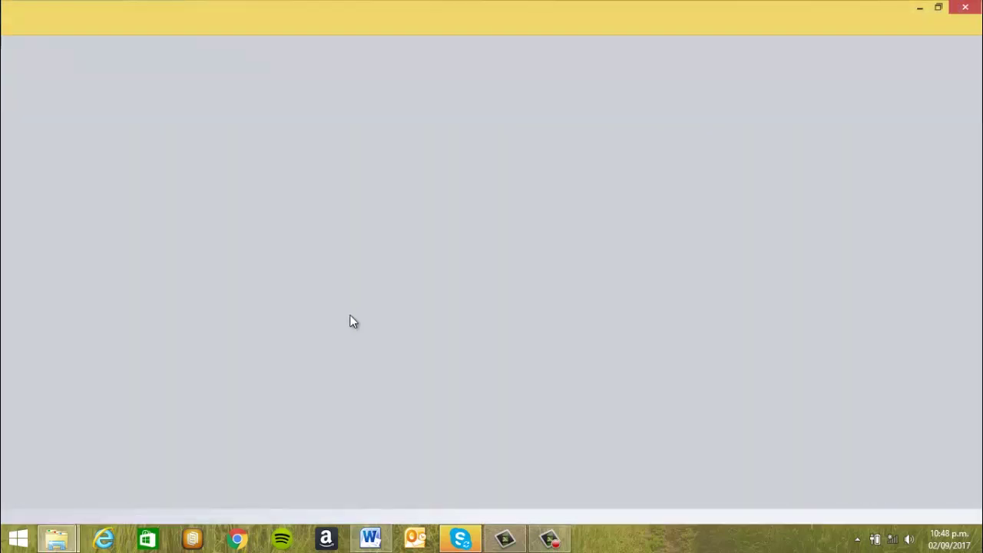
key("super")
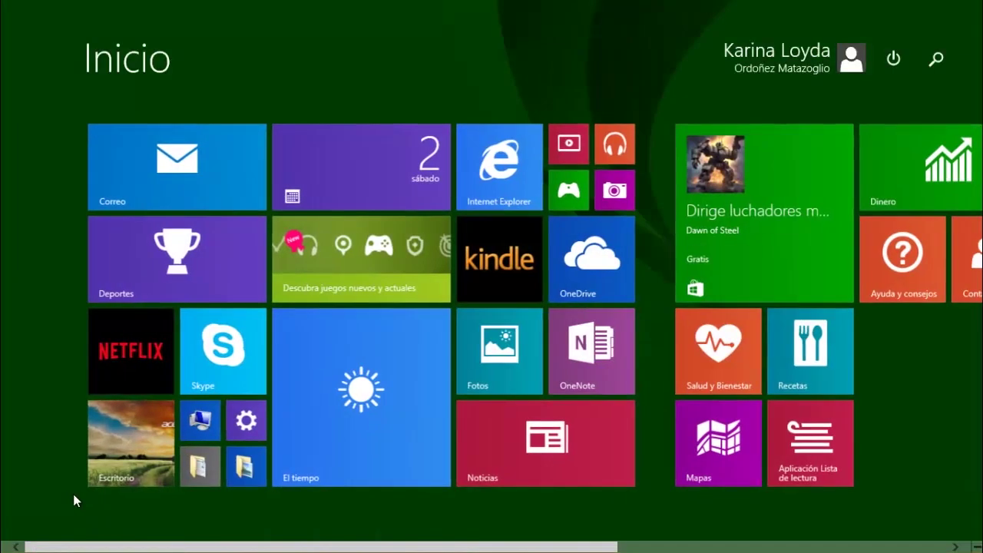
type("word 2010")
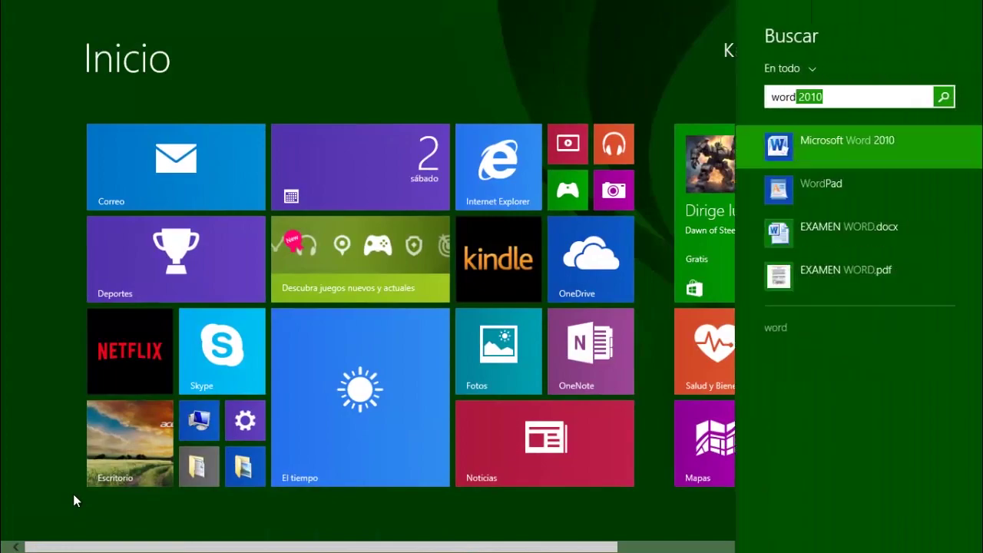
key("Return")
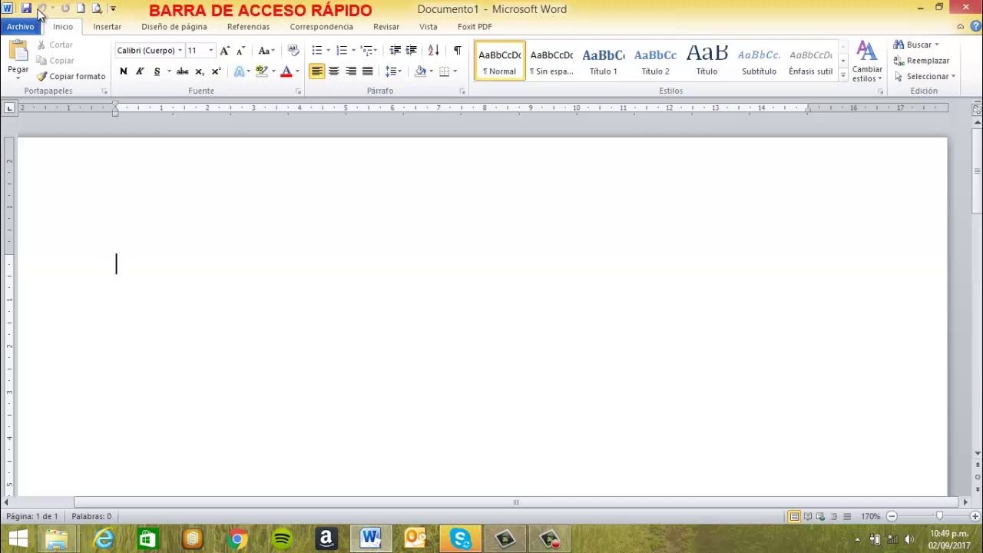
Remove Nuevo, Guardar, Vista previa de impresión e Imprimir, Deshacer and Rehacer from the Quick Access Toolbar.
left_click(113, 8)
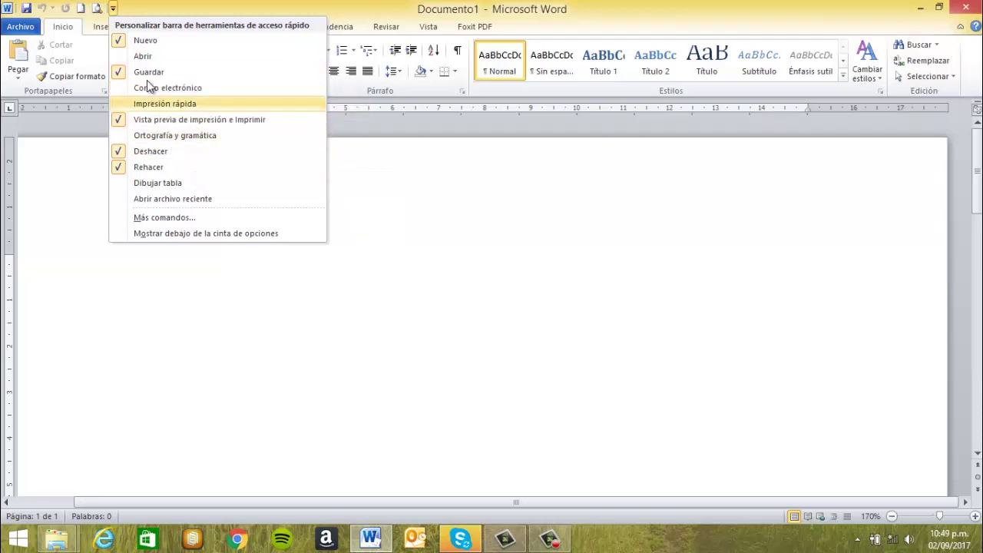
left_click(126, 43)
left_click(97, 7)
left_click(111, 71)
left_click(81, 9)
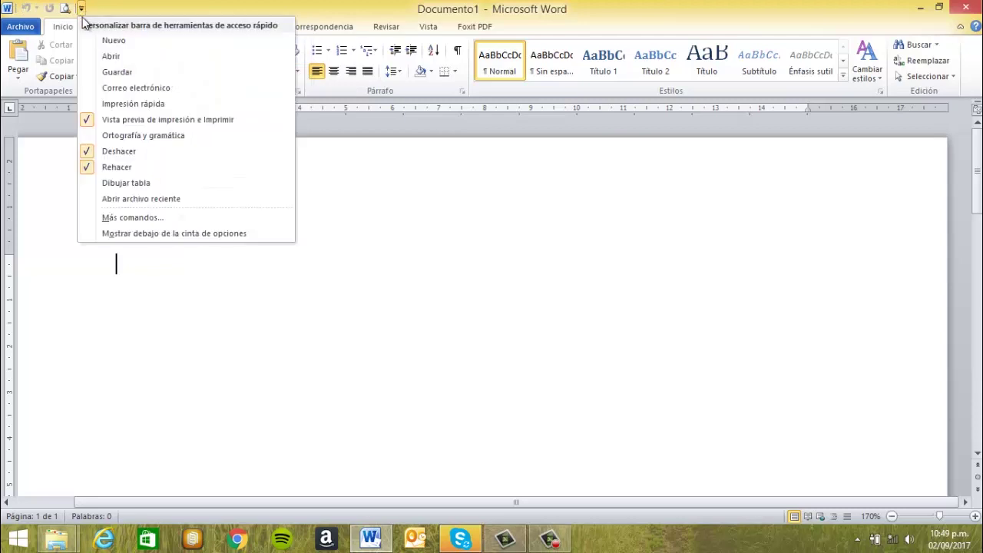
left_click(115, 118)
left_click(66, 8)
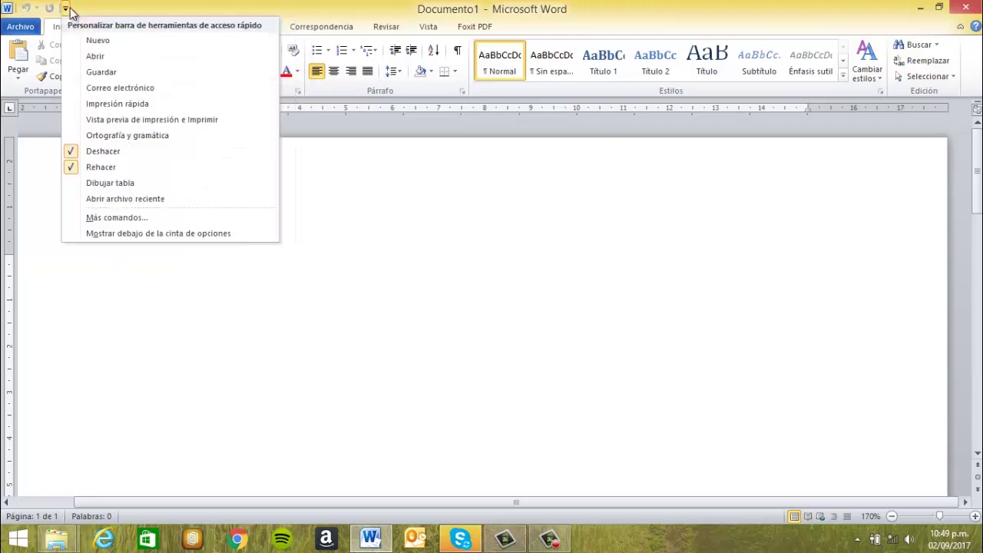
left_click(84, 151)
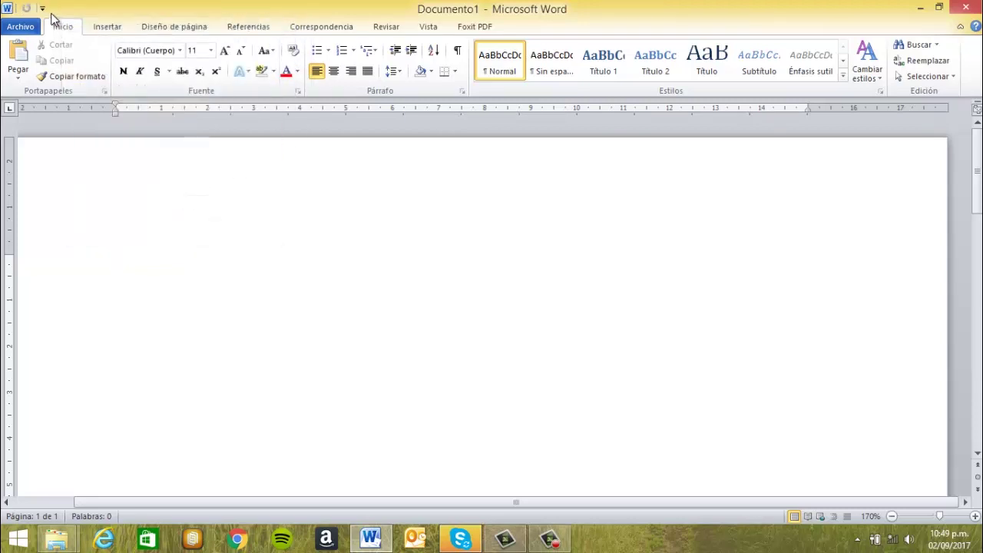
left_click(42, 7)
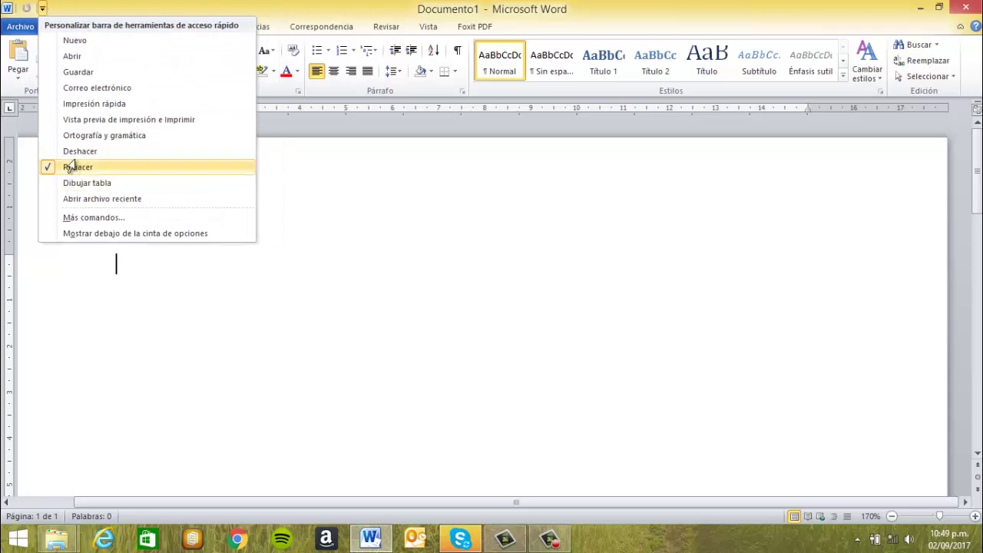
left_click(69, 167)
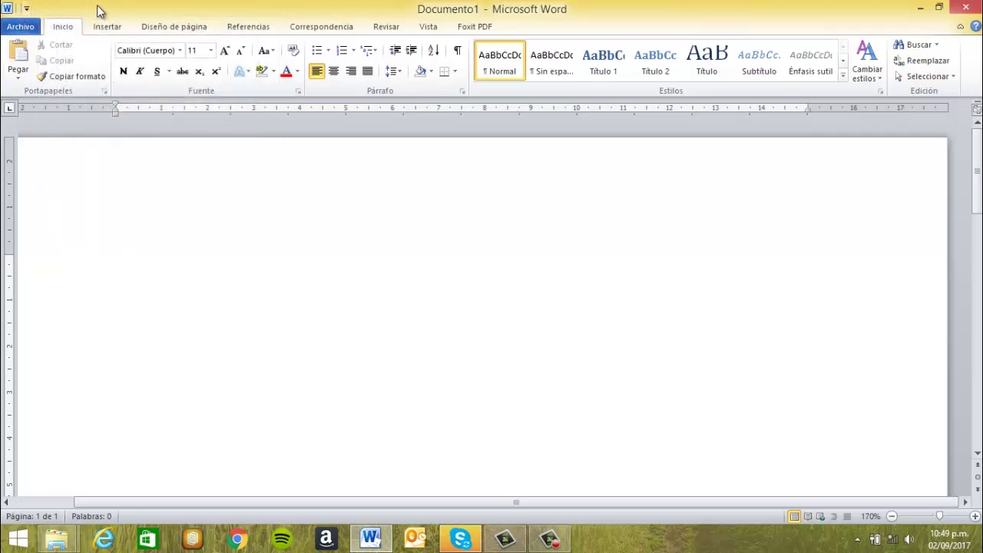
Add the Nuevo, Abrir and Guardar commands to the emptied Quick Access Toolbar.
left_click(26, 9)
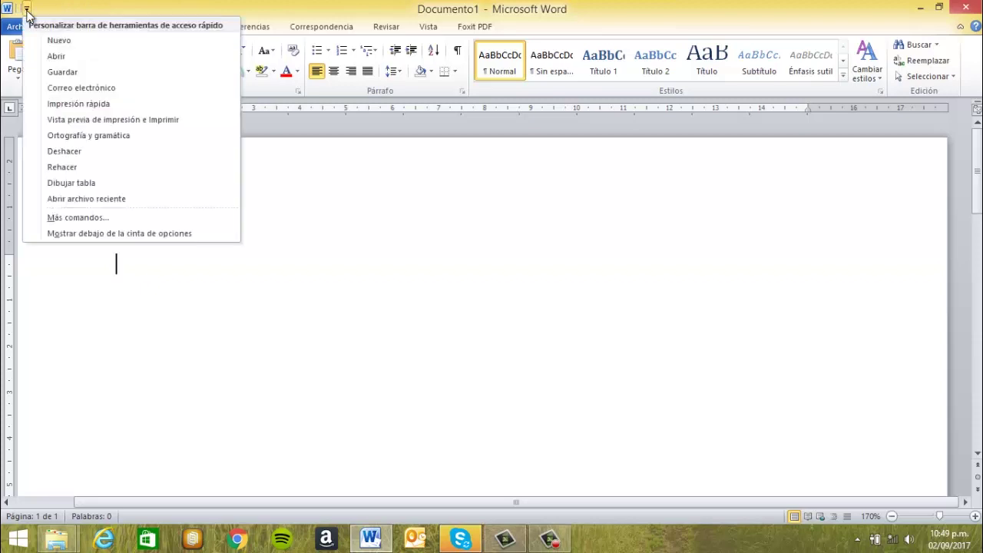
left_click(70, 40)
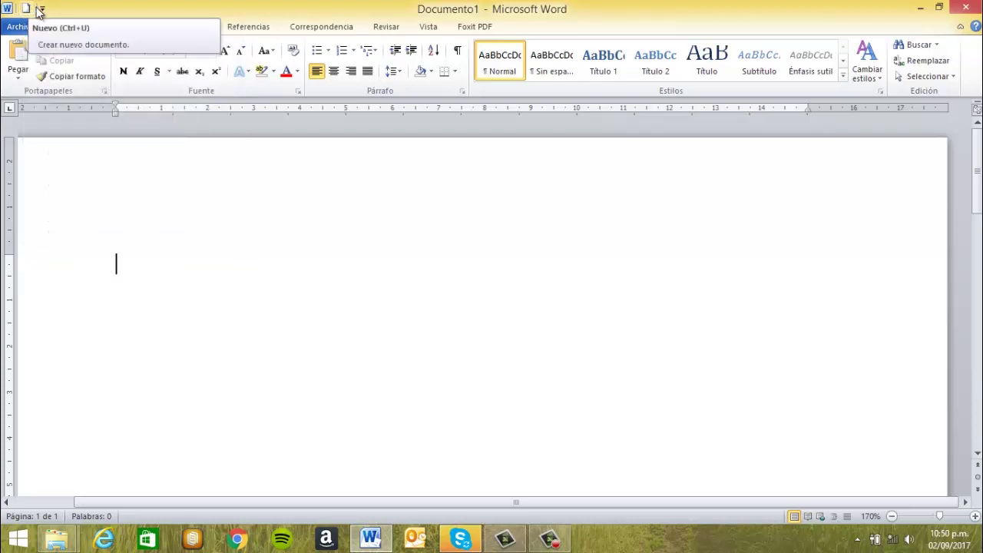
left_click(42, 7)
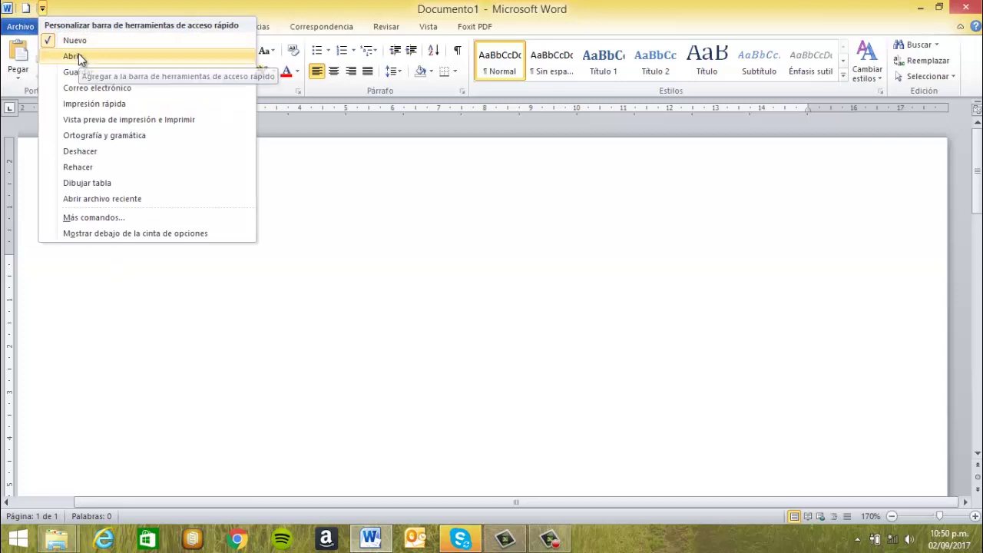
left_click(78, 56)
left_click(59, 8)
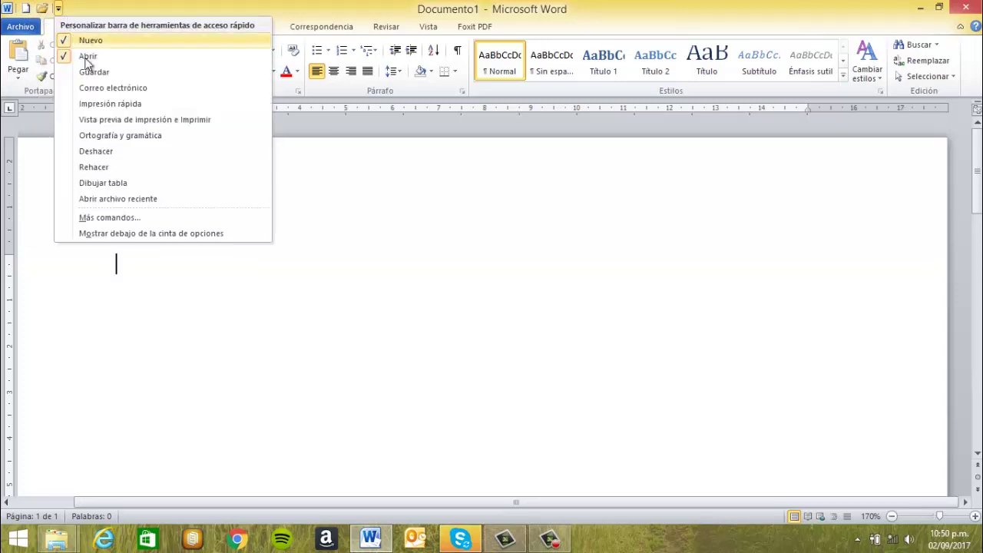
left_click(92, 70)
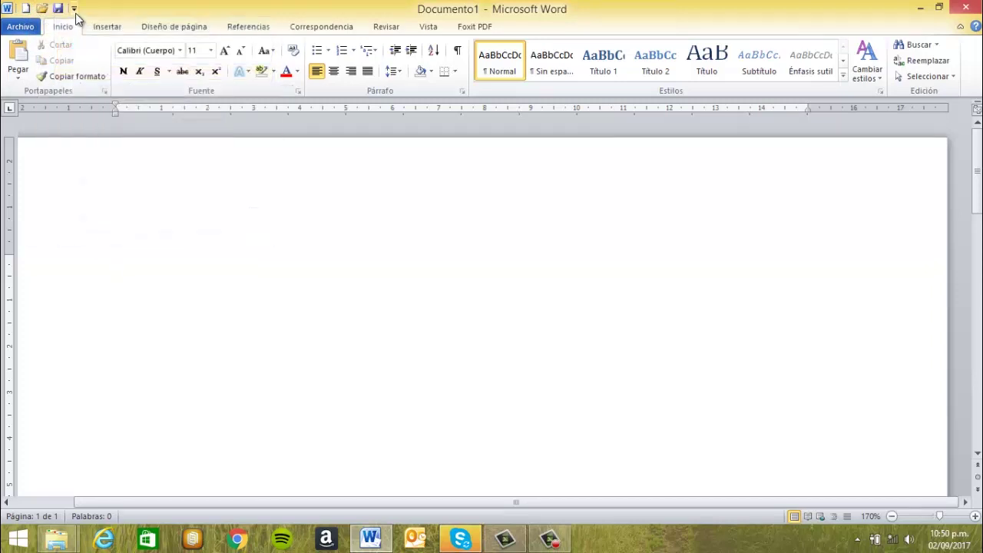
Add Vista previa de impresión e Imprimir, Ortografía y gramática, Deshacer and Rehacer to the Quick Access Toolbar.
left_click(74, 8)
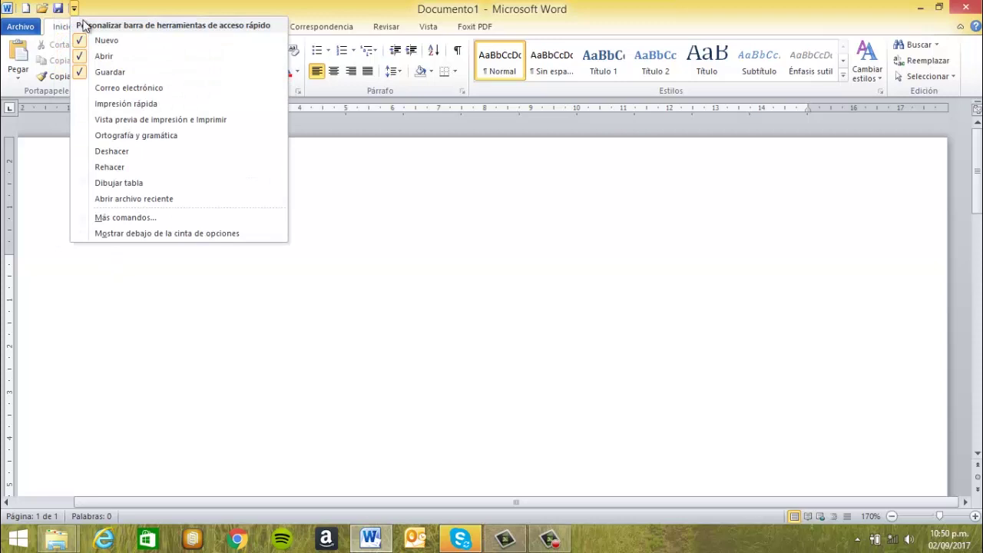
left_click(124, 119)
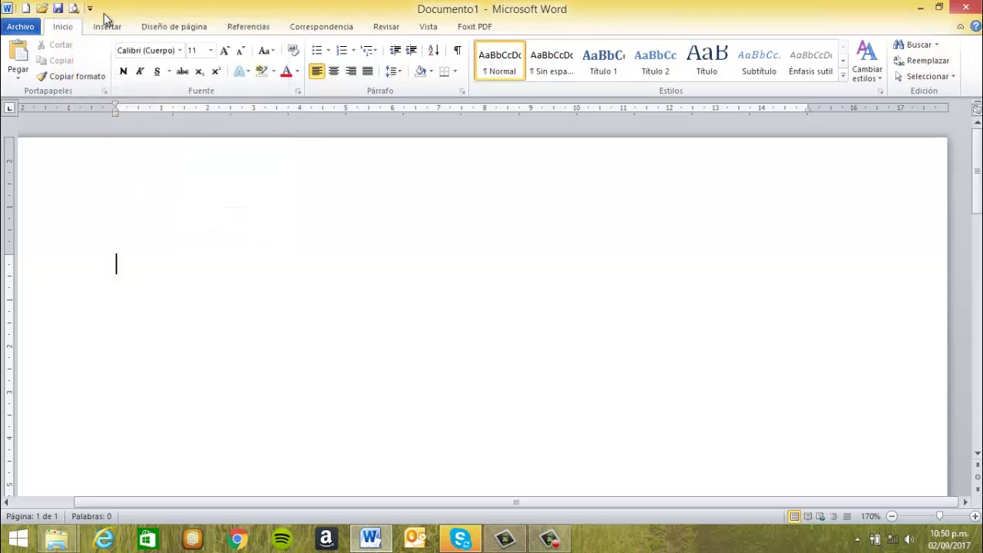
left_click(89, 9)
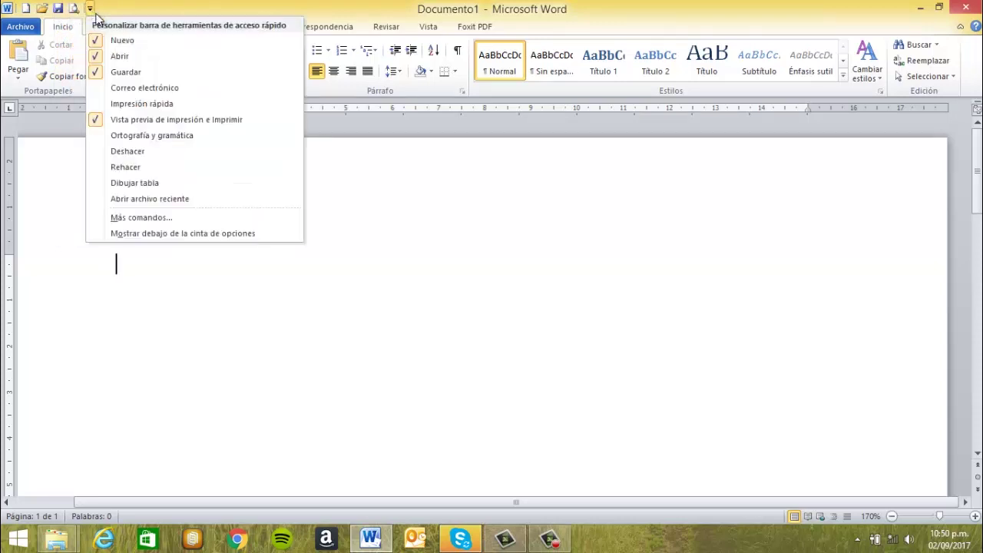
left_click(143, 136)
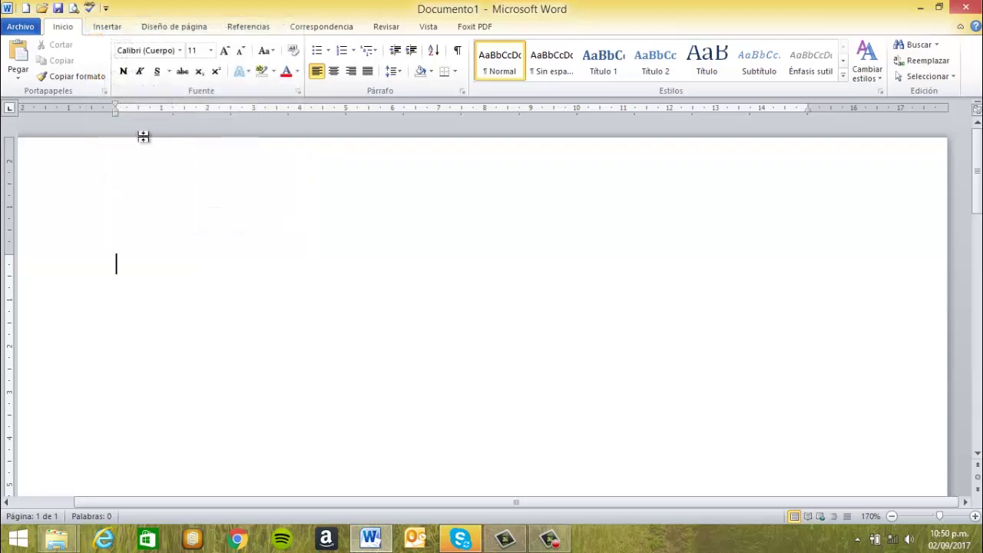
left_click(107, 10)
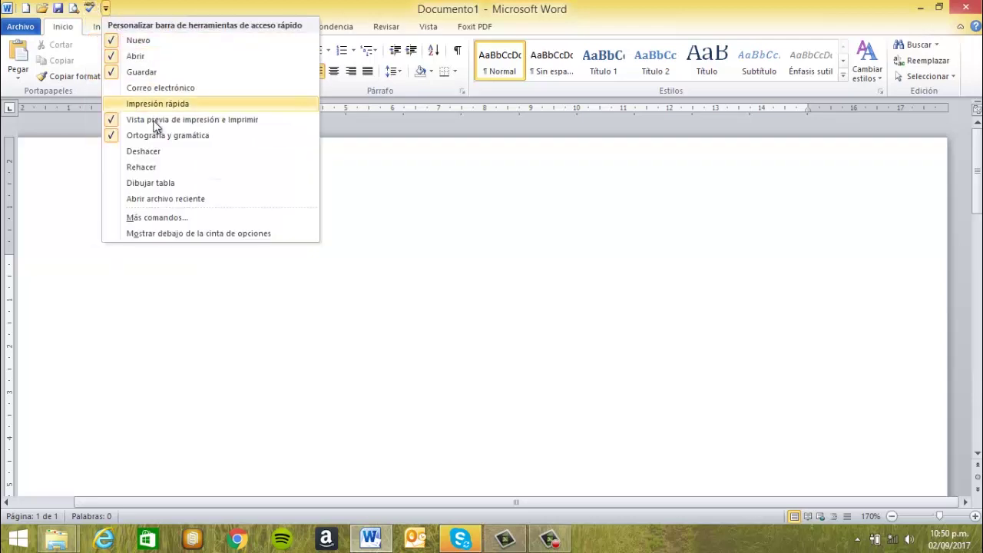
left_click(162, 155)
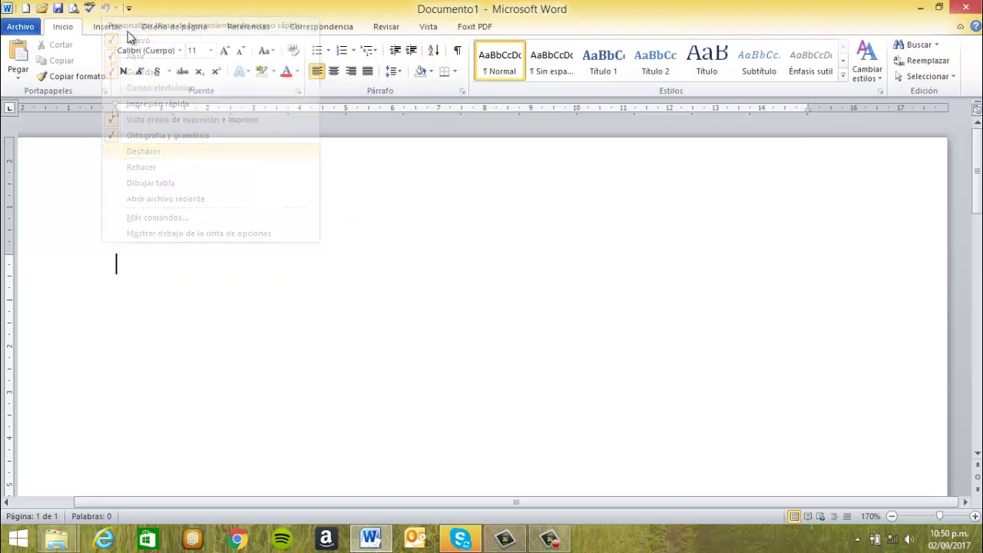
left_click(128, 9)
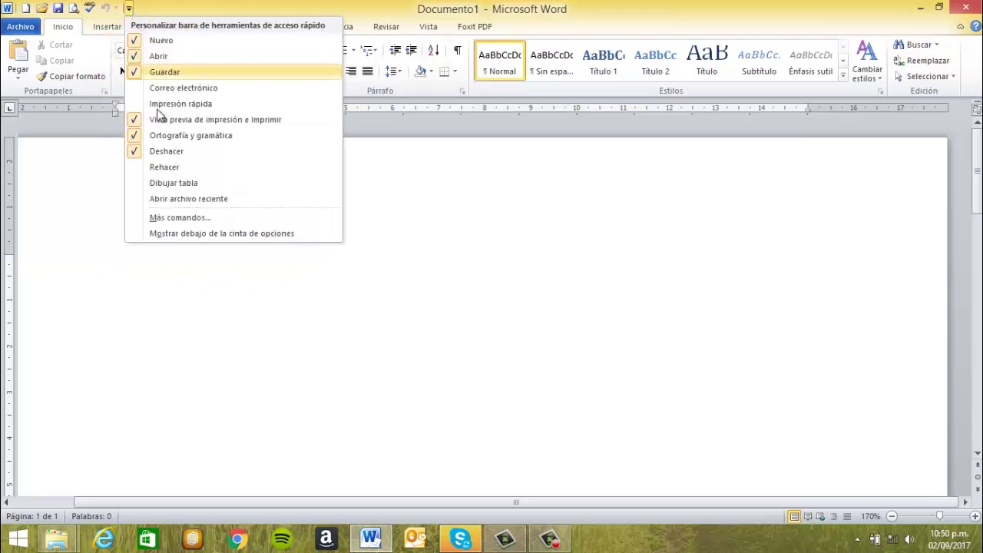
left_click(174, 167)
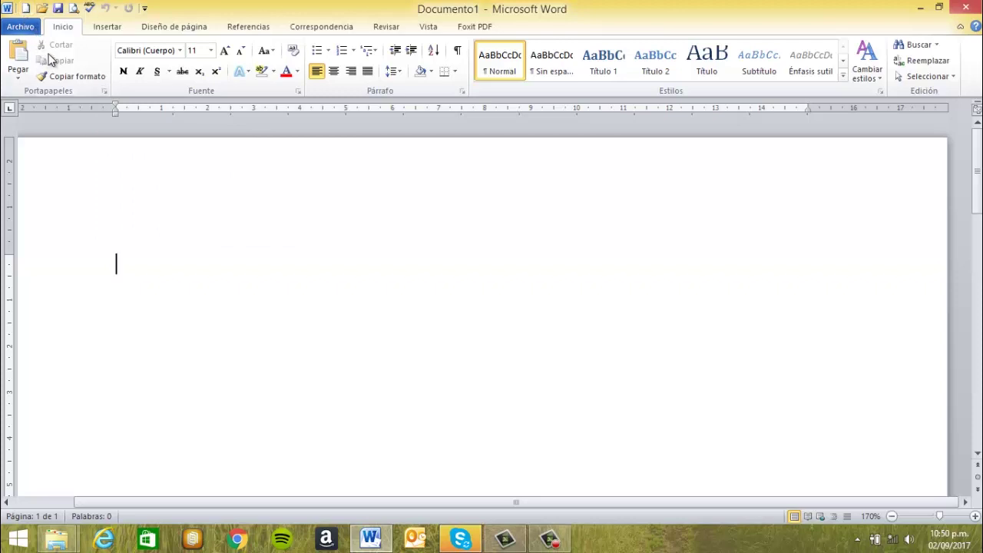
Review the further commands available for the Quick Access Toolbar in the Word options, and accept the dialog without changes.
left_click(145, 9)
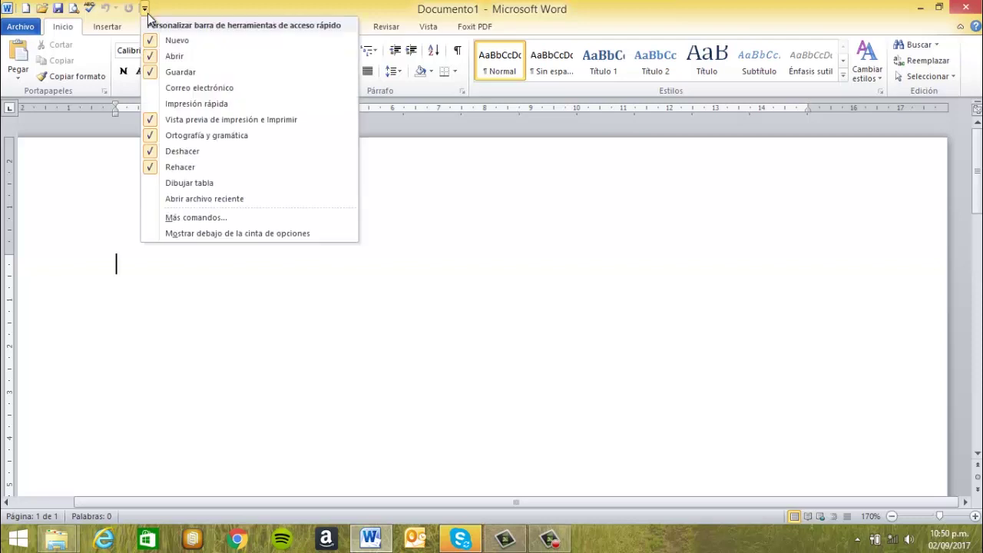
left_click(208, 218)
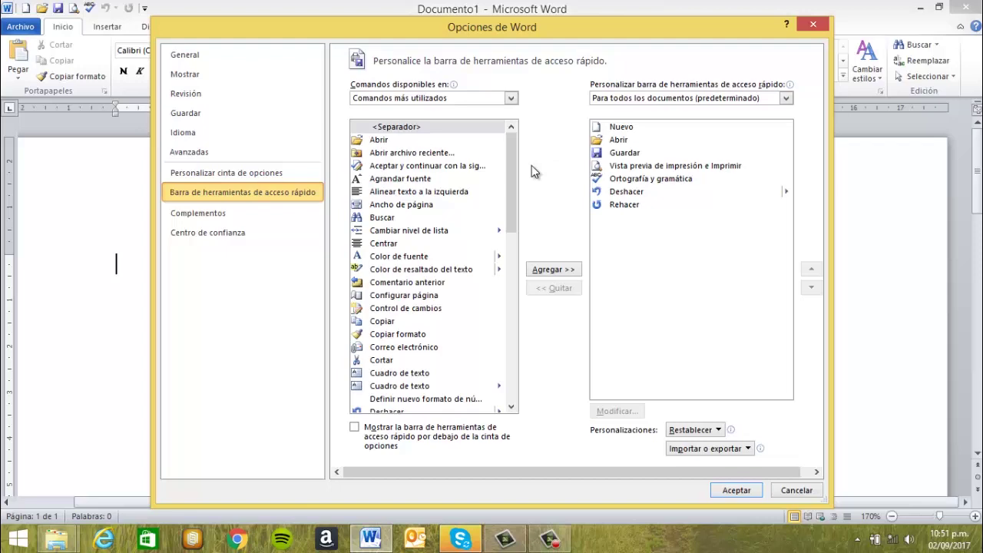
left_click(736, 489)
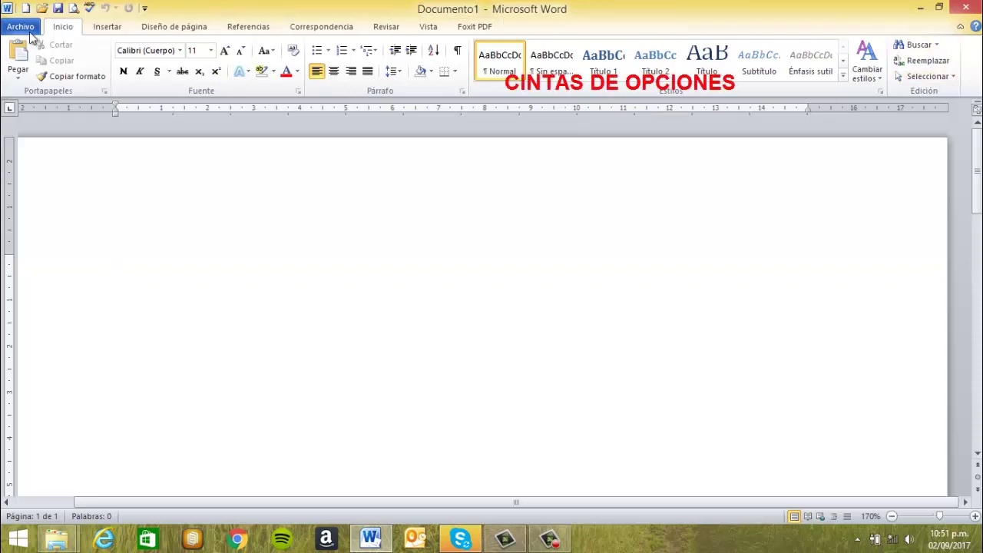
Look through the ribbon's command groups for Insertar, Diseño de página, Referencias, Correspondencia, Revisar, Vista and Foxit PDF.
left_click(107, 28)
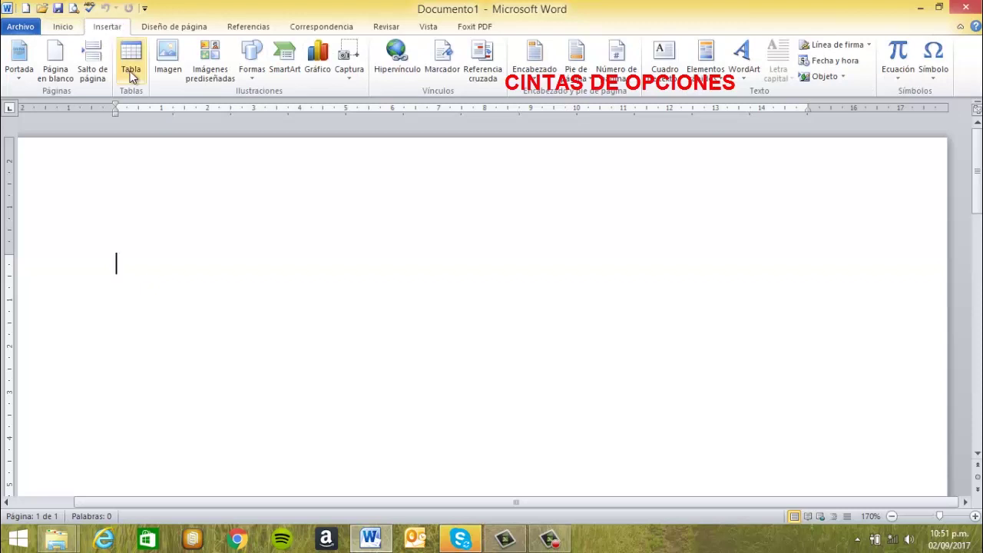
left_click(184, 28)
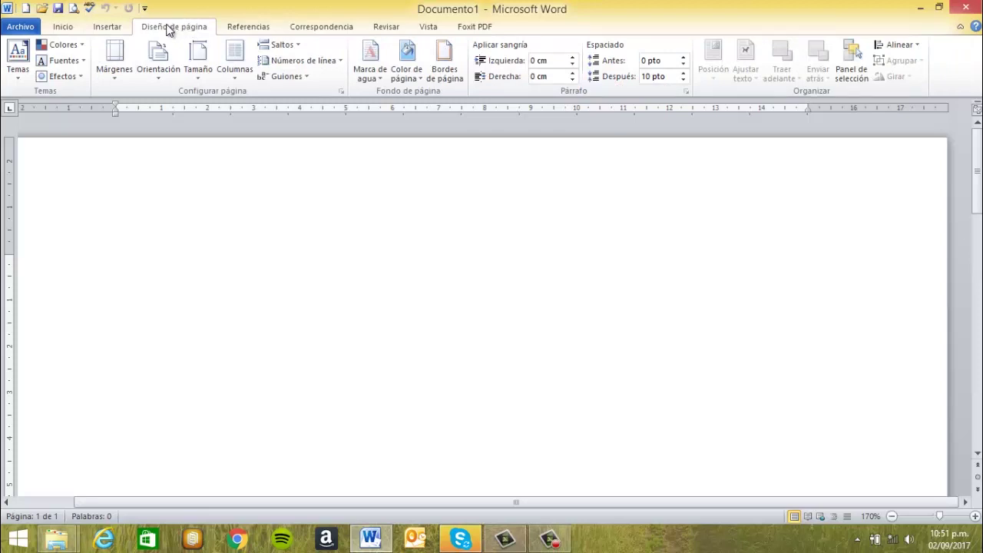
left_click(259, 31)
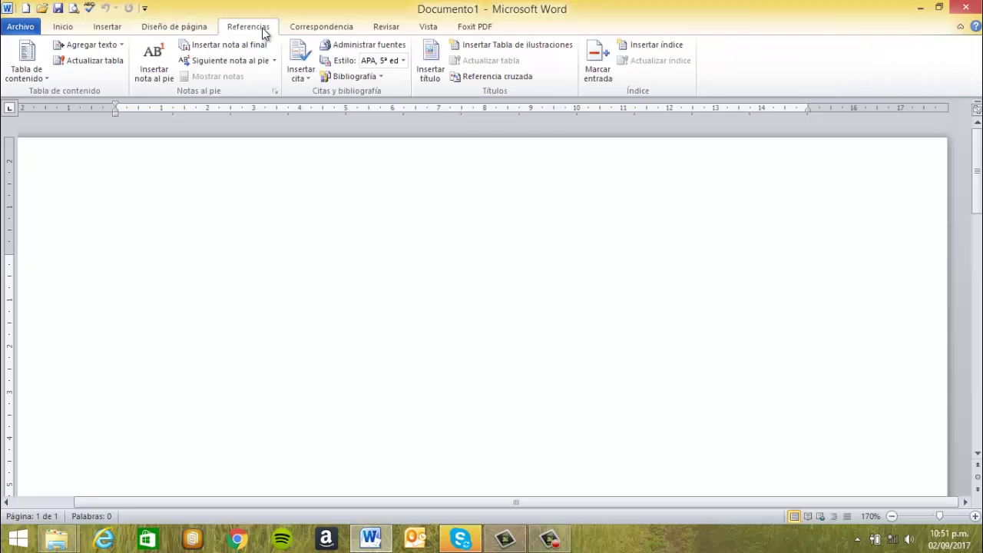
left_click(326, 28)
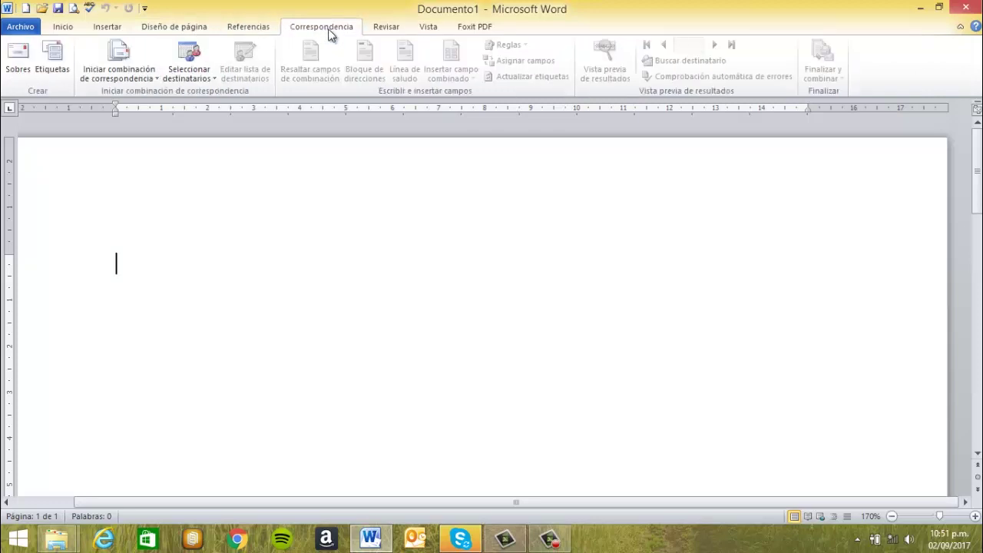
left_click(381, 29)
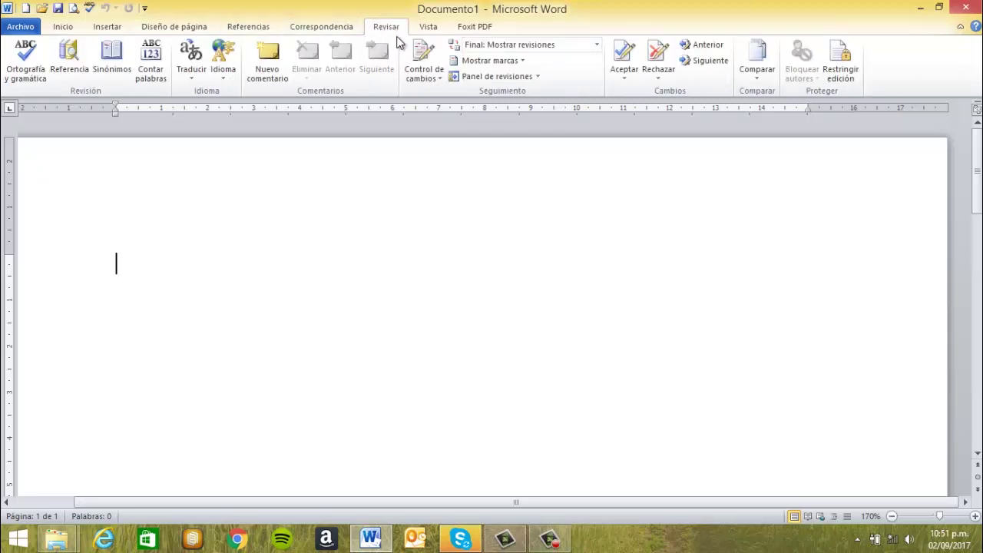
left_click(428, 30)
left_click(465, 32)
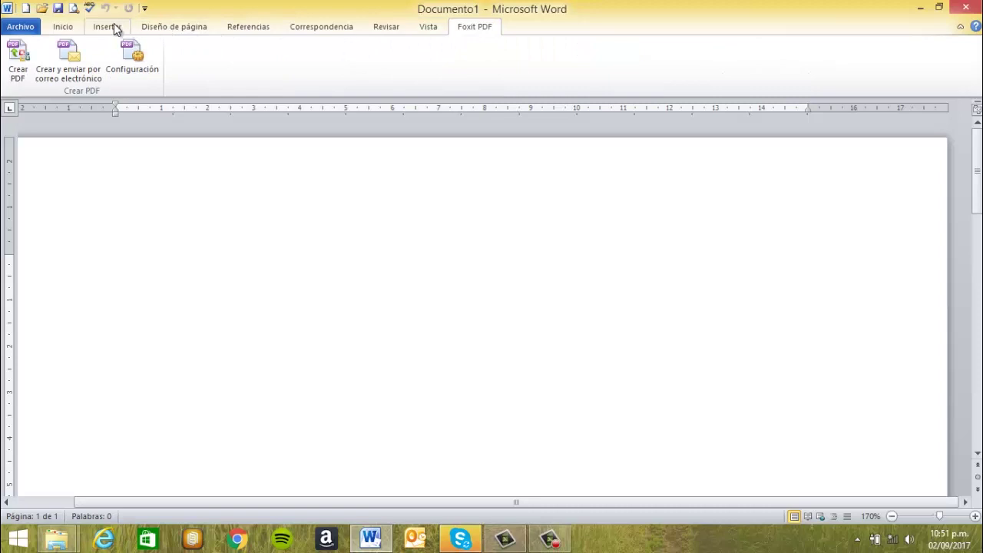
Go through the ribbon's command groups again, from Inicio through Insertar, Diseño de página, Referencias, Correspondencia and Revisar to Vista, and return to Insertar.
left_click(68, 28)
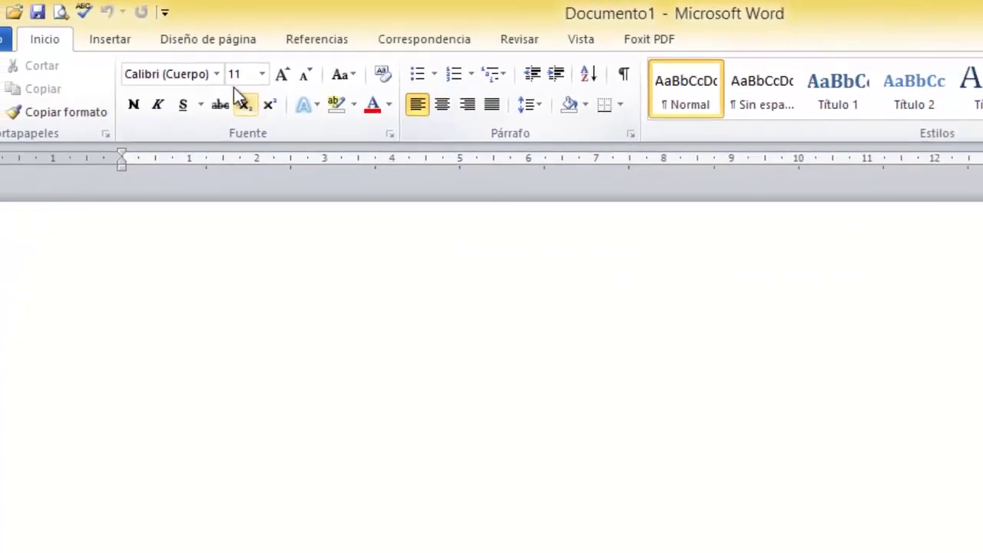
left_click(104, 42)
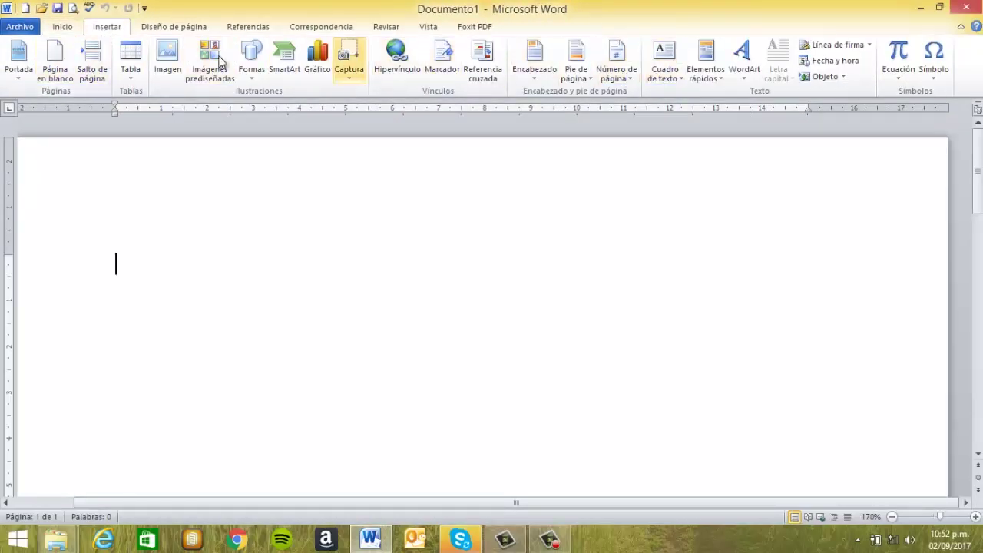
left_click(162, 26)
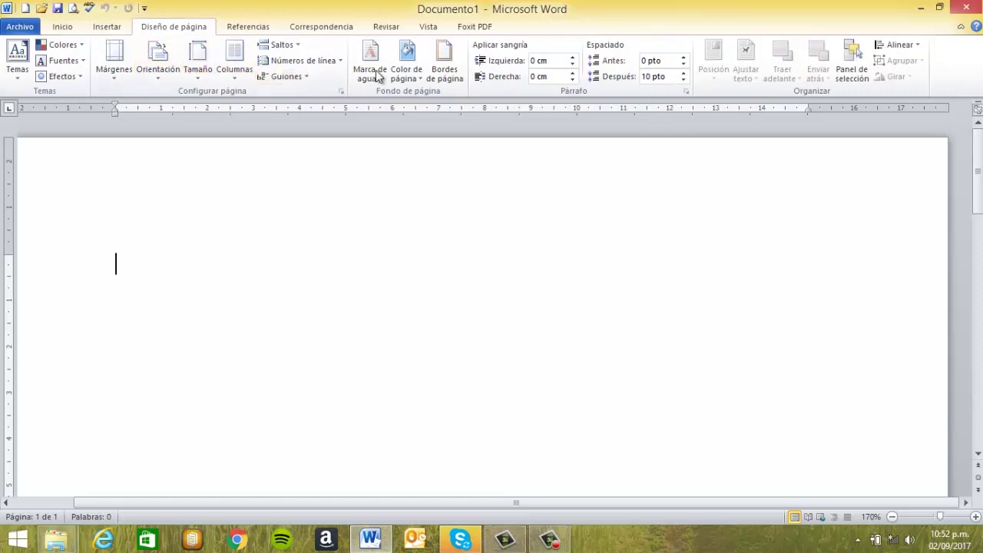
left_click(260, 29)
left_click(323, 29)
left_click(399, 29)
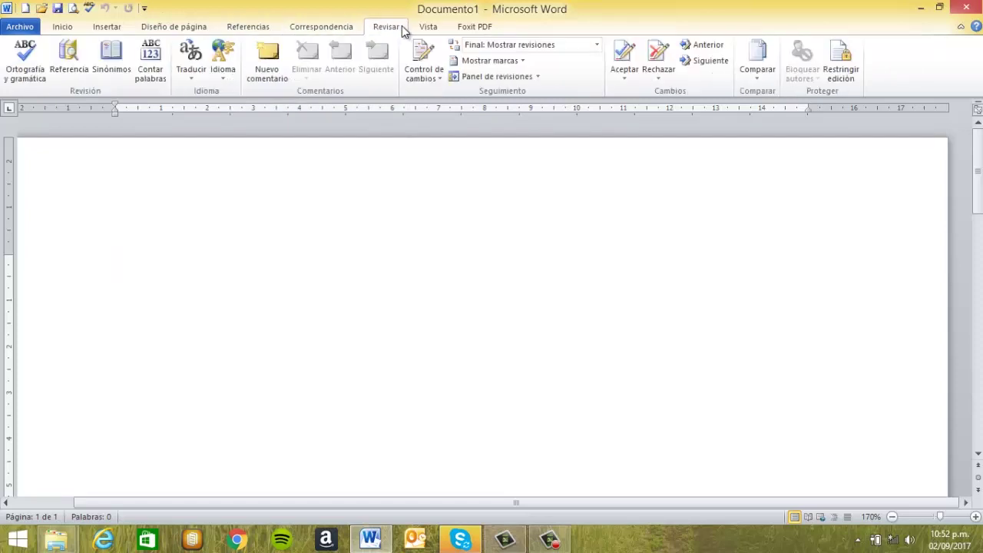
left_click(429, 30)
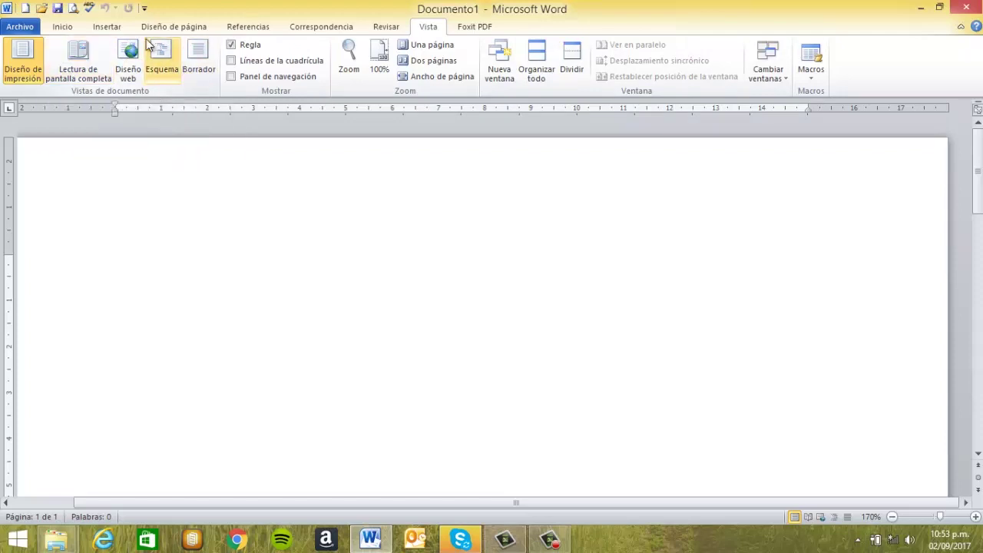
left_click(108, 27)
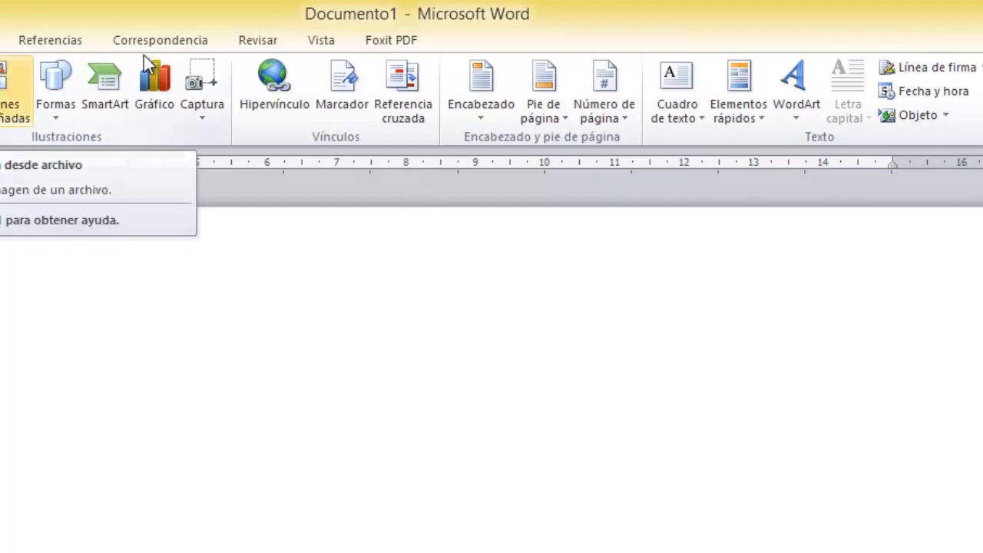
Hide the document ruler with the Regla option in the Vista commands and show it again, twice.
left_click(334, 40)
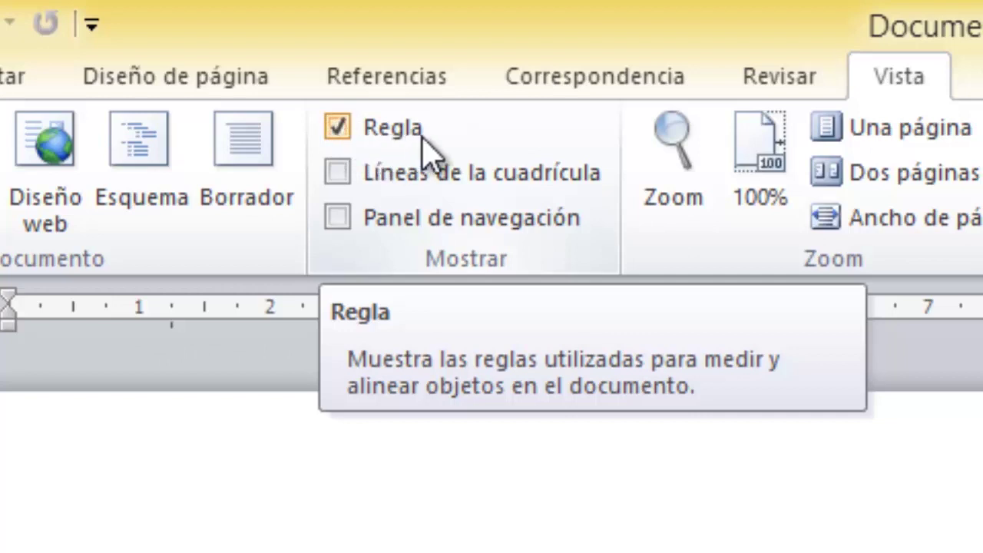
left_click(347, 130)
left_click(348, 130)
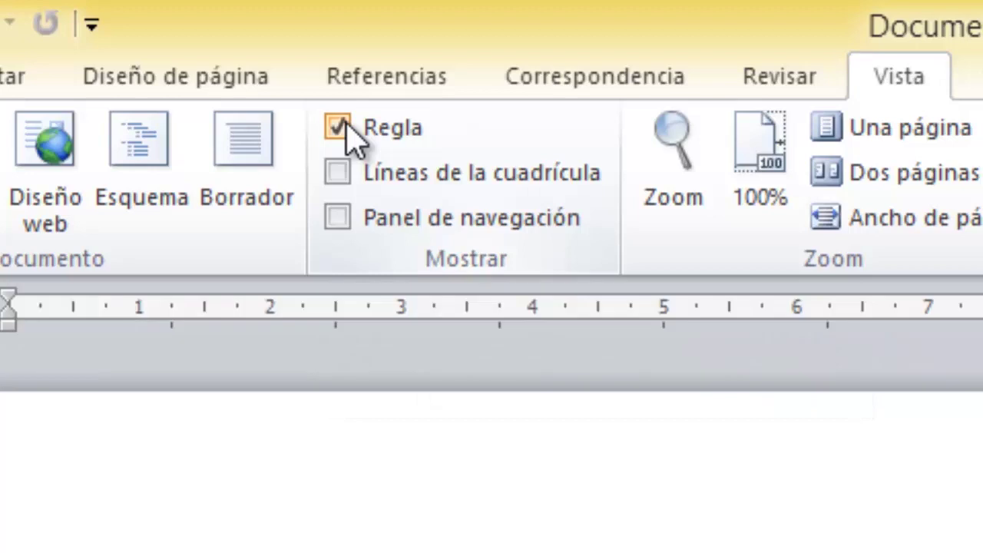
left_click(347, 130)
left_click(347, 131)
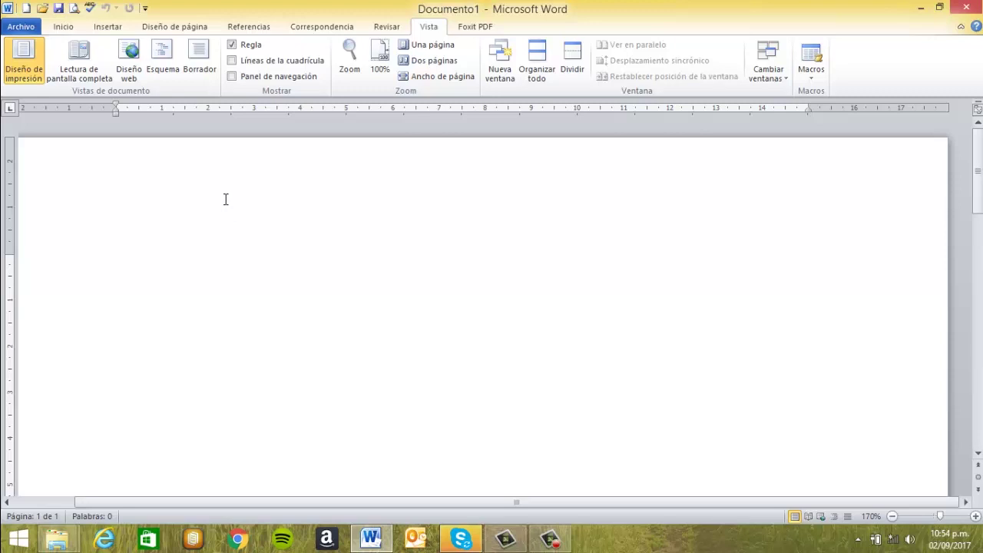
Check the paper sizes available in the page layout settings, leaving the page size as it is.
left_click(157, 29)
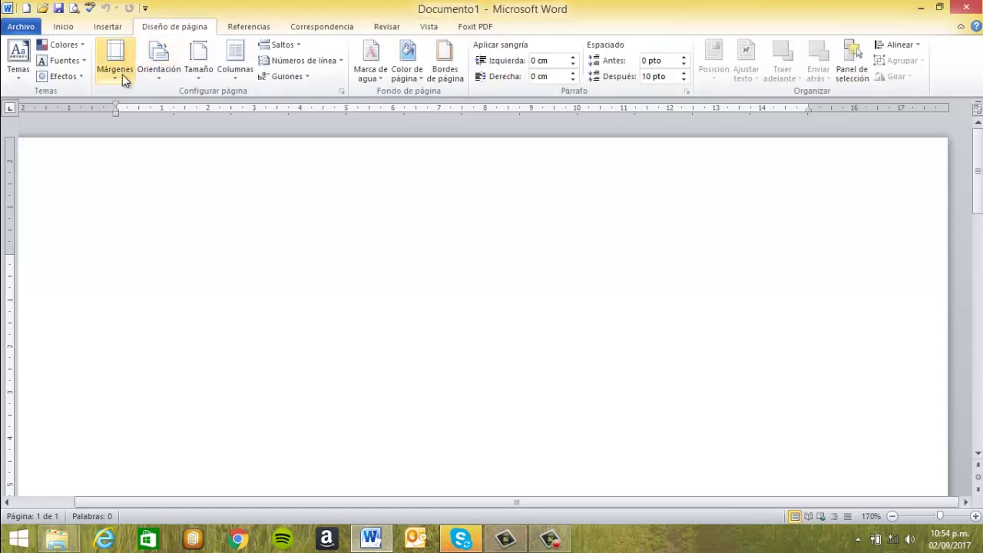
left_click(191, 79)
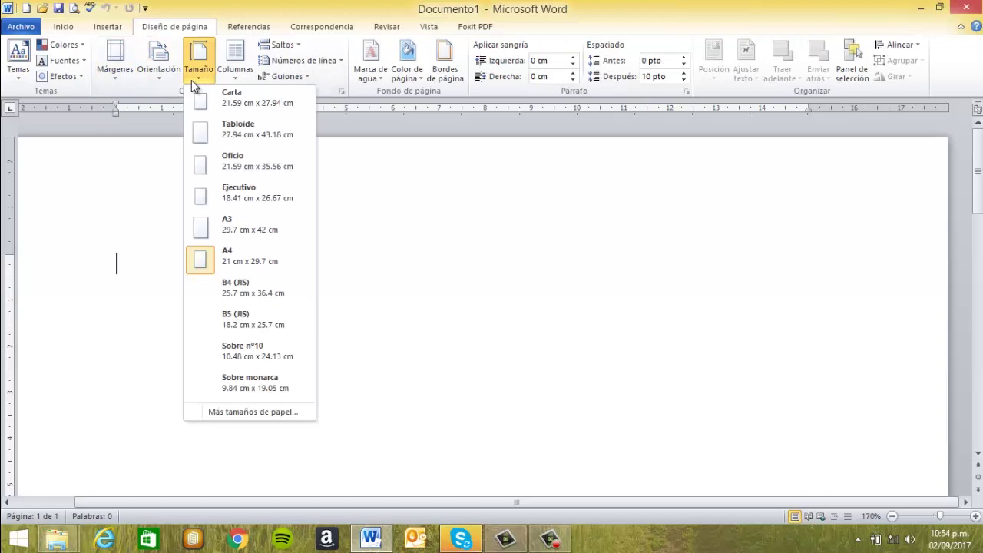
left_click(308, 263)
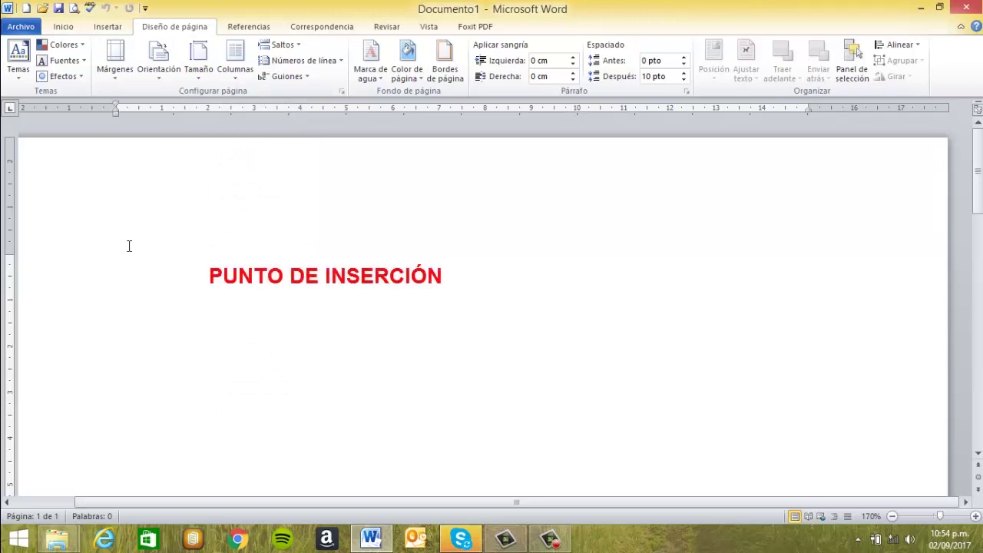
Enter the word "peru" at the insertion point and erase it.
type("peru")
key("BackSpace")
key("BackSpace")
key("BackSpace")
key("BackSpace")
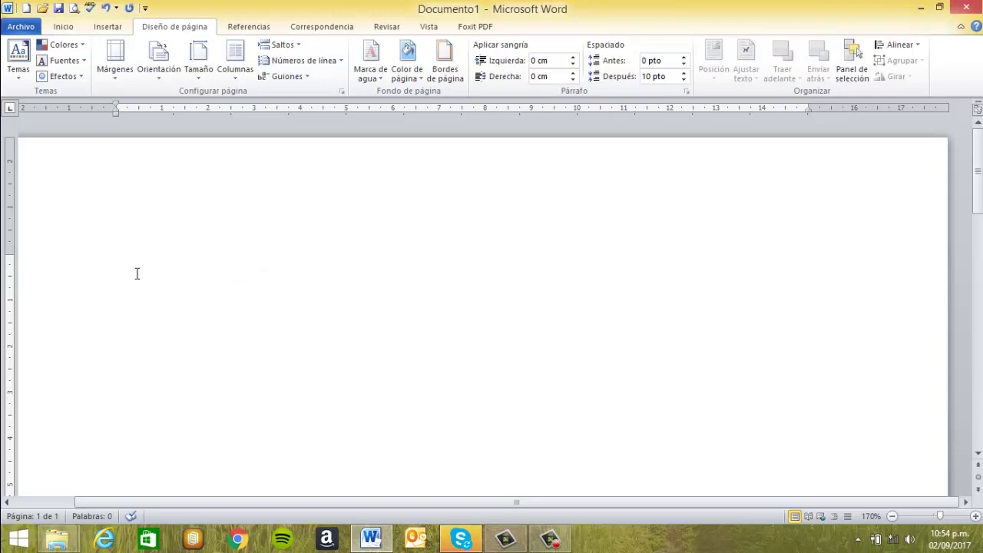
Enter a string of random letters at the insertion point and delete all of it.
type("sdlfsdlkffdskldfls")
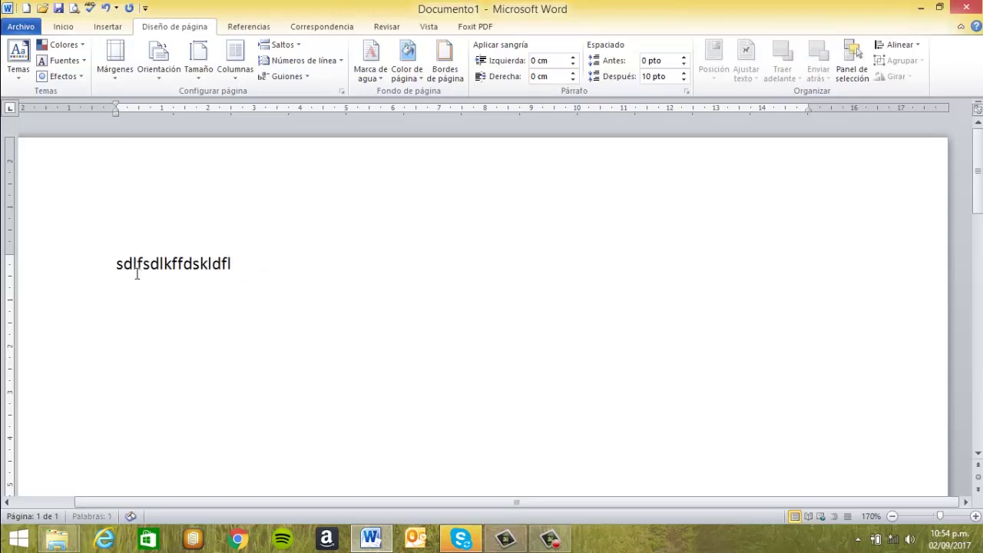
key("BackSpace")
key("BackSpace")
key("BackSpace")
key("BackSpace")
key("BackSpace")
key("BackSpace")
key("BackSpace")
key("BackSpace")
key("BackSpace")
key("BackSpace")
key("BackSpace")
key("BackSpace")
key("BackSpace")
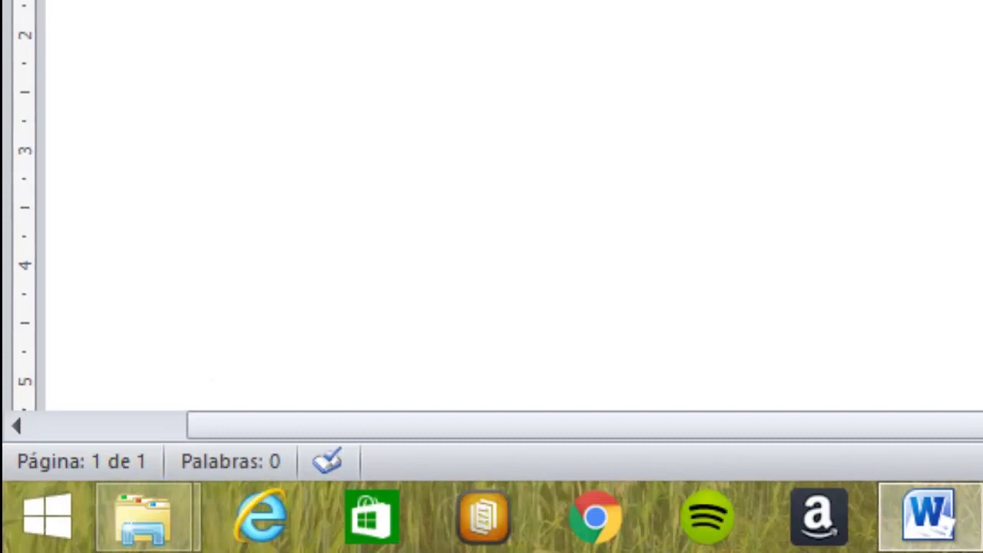
Insert a page break to add a second page, and place the insertion point back on the first page.
key("ctrl+Return")
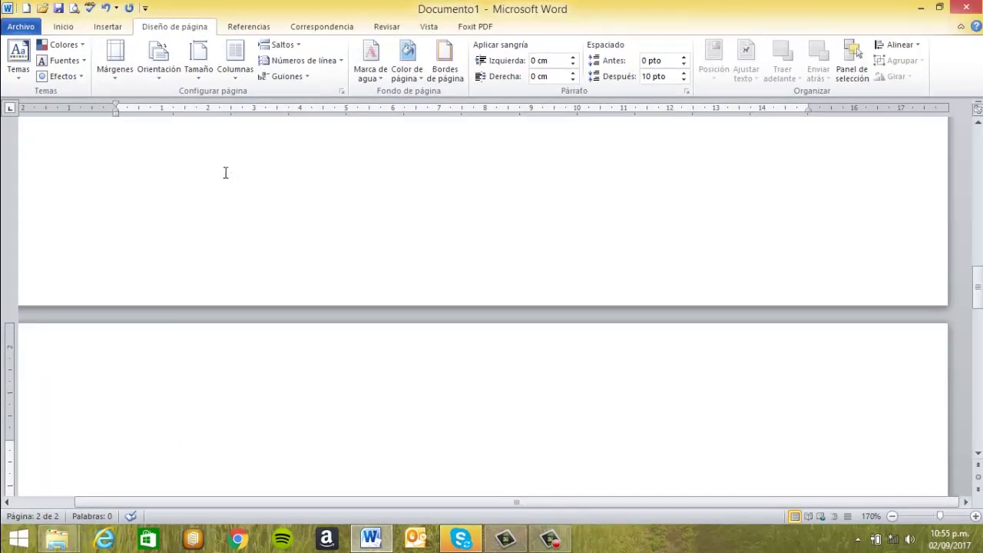
scroll(225, 180, "up", 12)
left_click(231, 234)
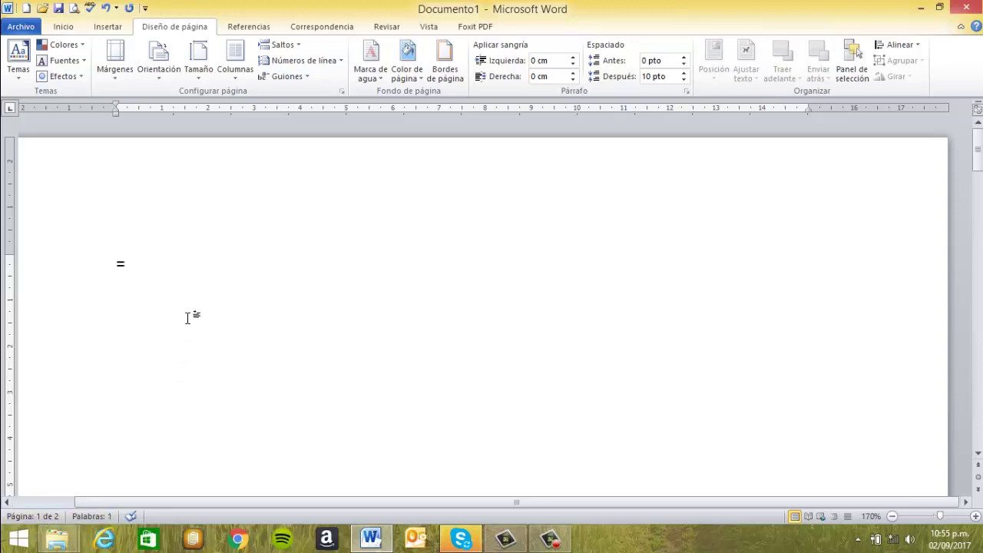
Generate sample text on the first page with the formula =rand(4,5).
type("rand(4")
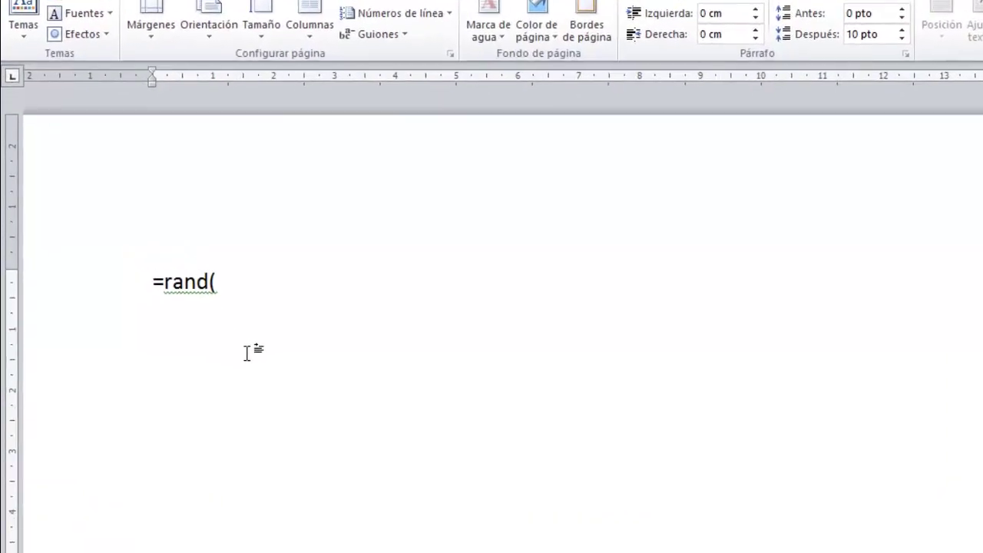
type(",5")
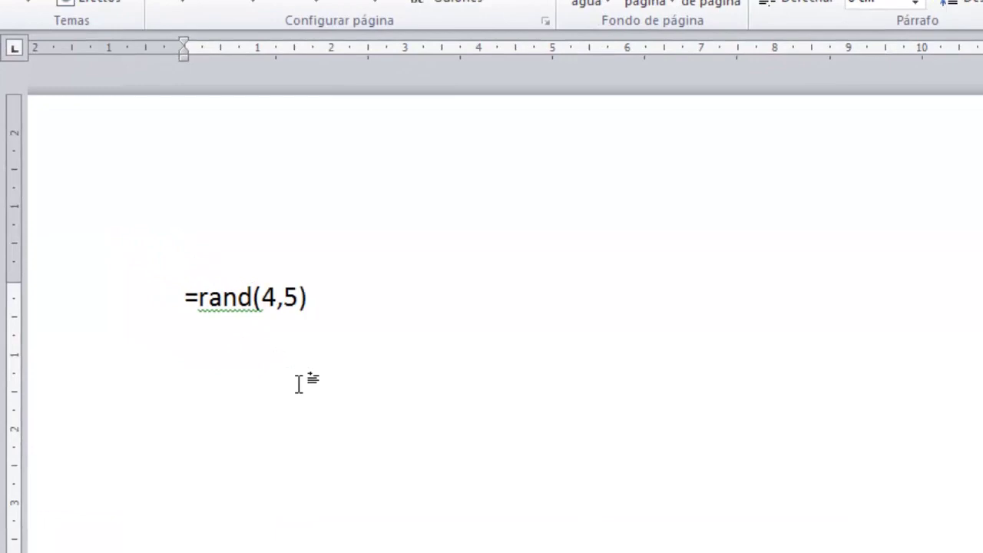
key("Return")
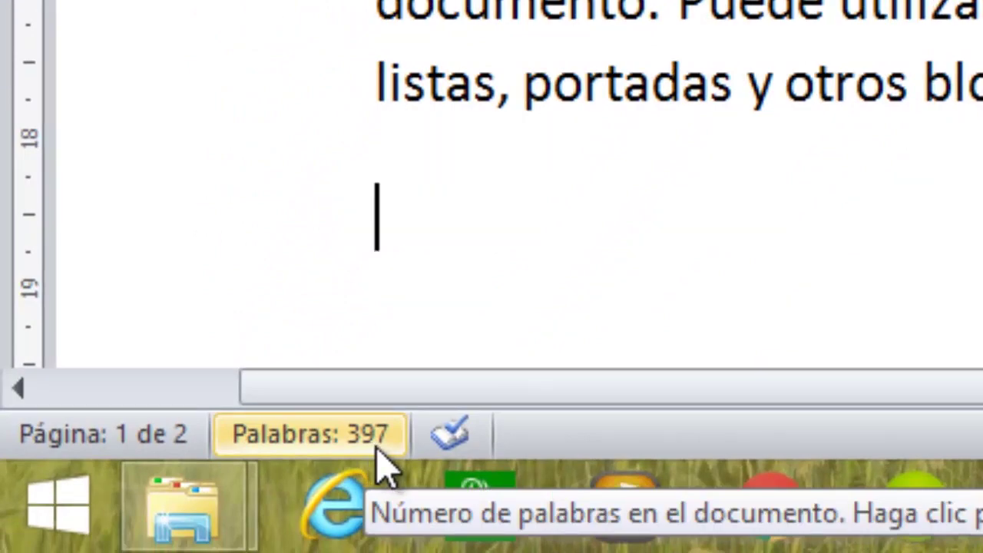
scroll(822, 11, "up", 9)
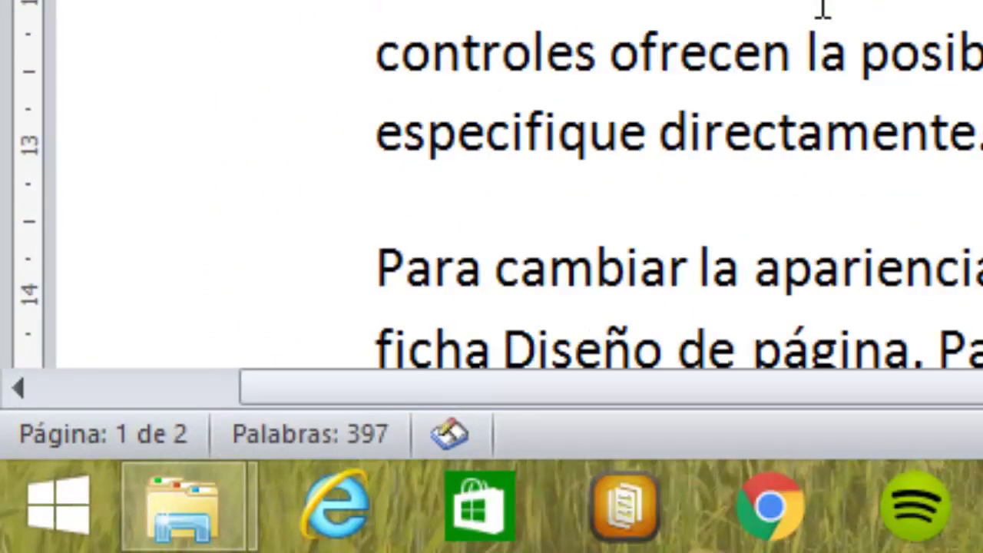
scroll(822, 7, "down", 1)
scroll(822, 10, "down", 2)
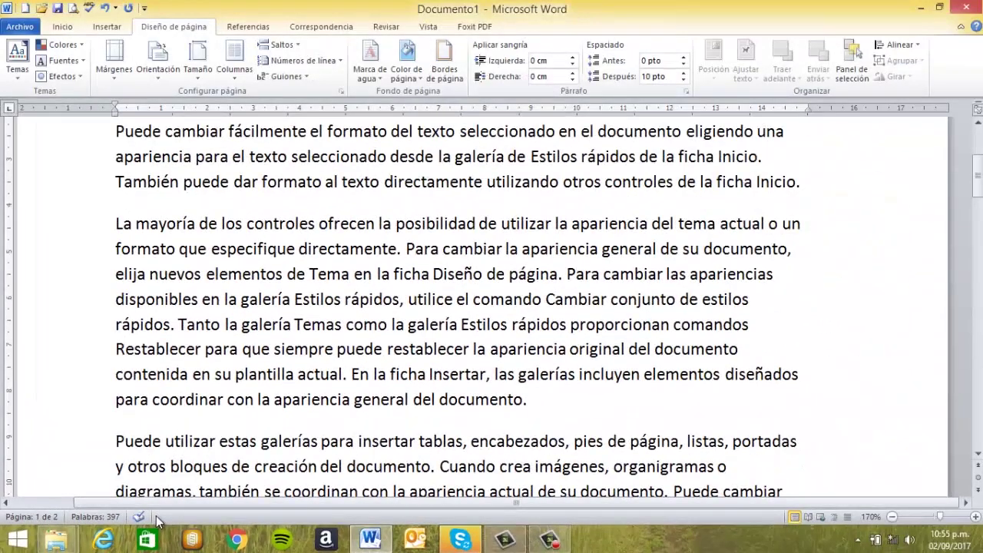
Review the status bar customization options, switching Idioma off and on again, and leave the selection as it was.
right_click(157, 521)
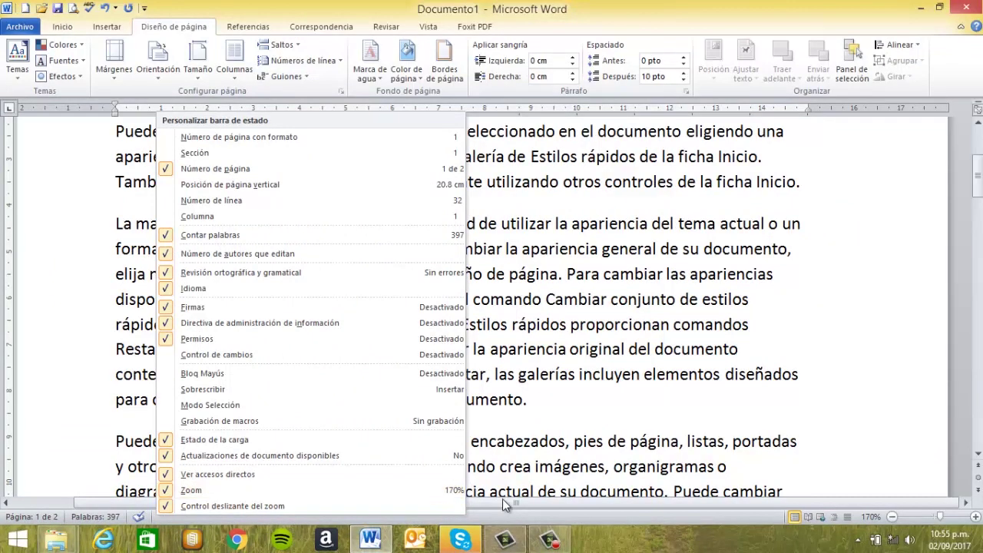
left_click(521, 516)
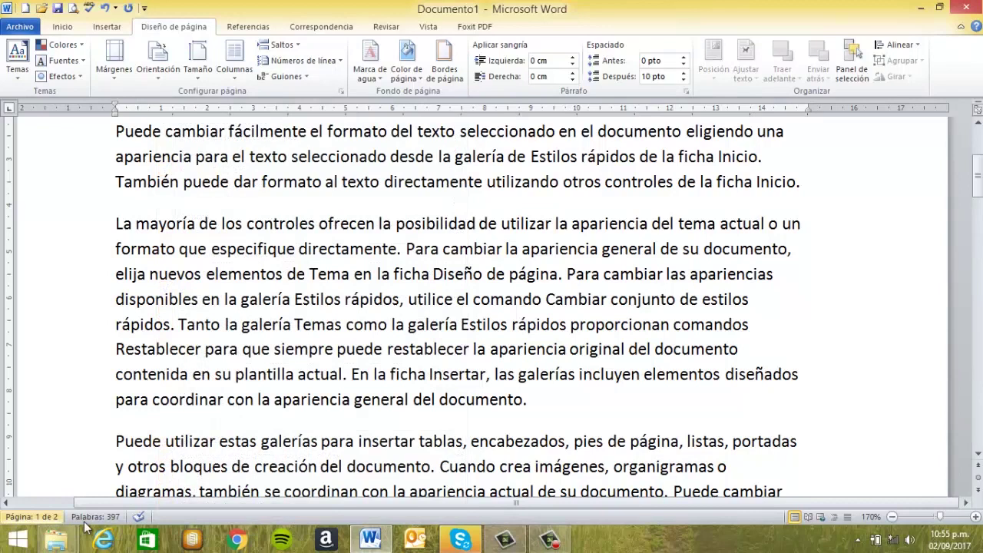
right_click(270, 519)
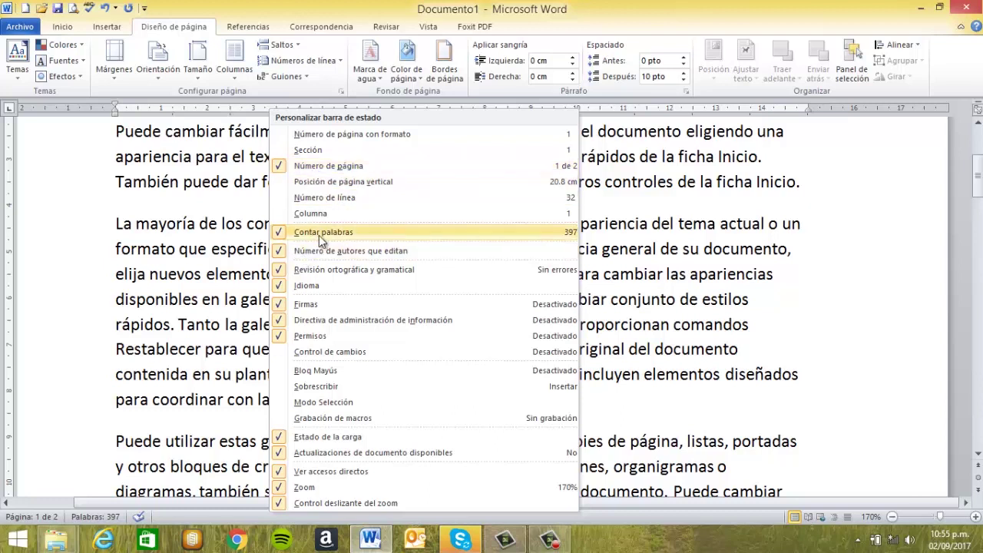
left_click(325, 285)
left_click(326, 285)
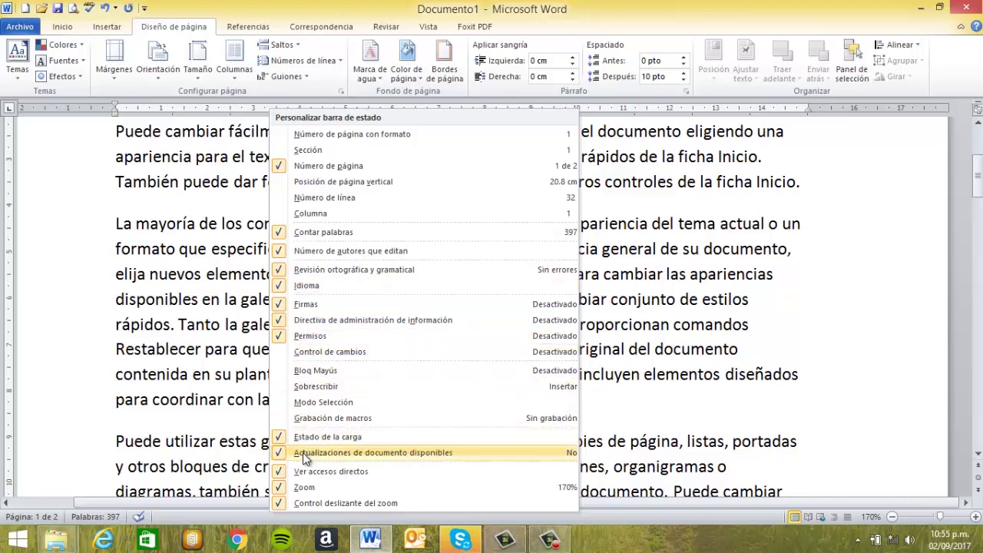
left_click(184, 517)
Run the spelling and grammar check from the status bar and dismiss its message.
left_click(139, 517)
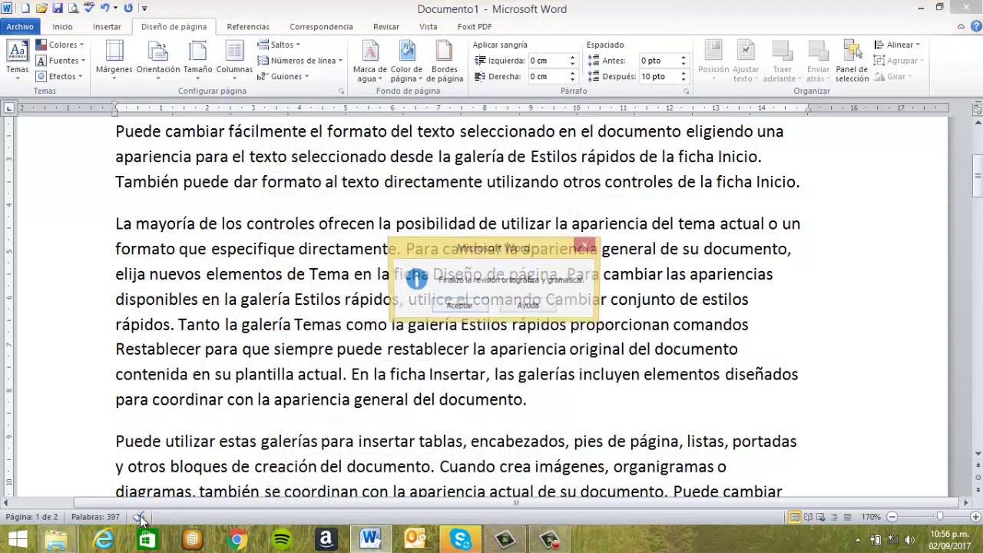
left_click(588, 246)
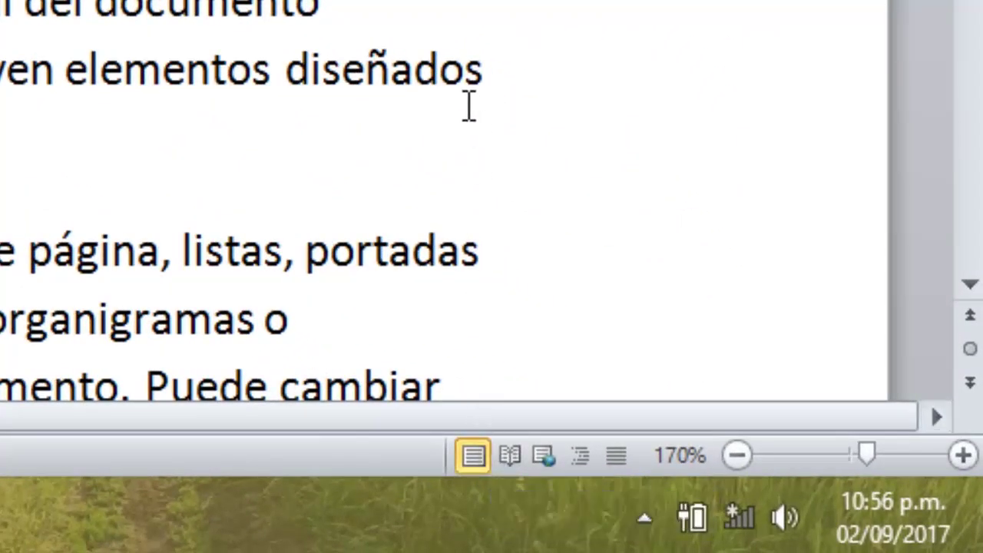
Zoom the document out to 140% and preview it in full-screen reading and web layout, returning to print layout.
scroll(467, 105, "down", 3)
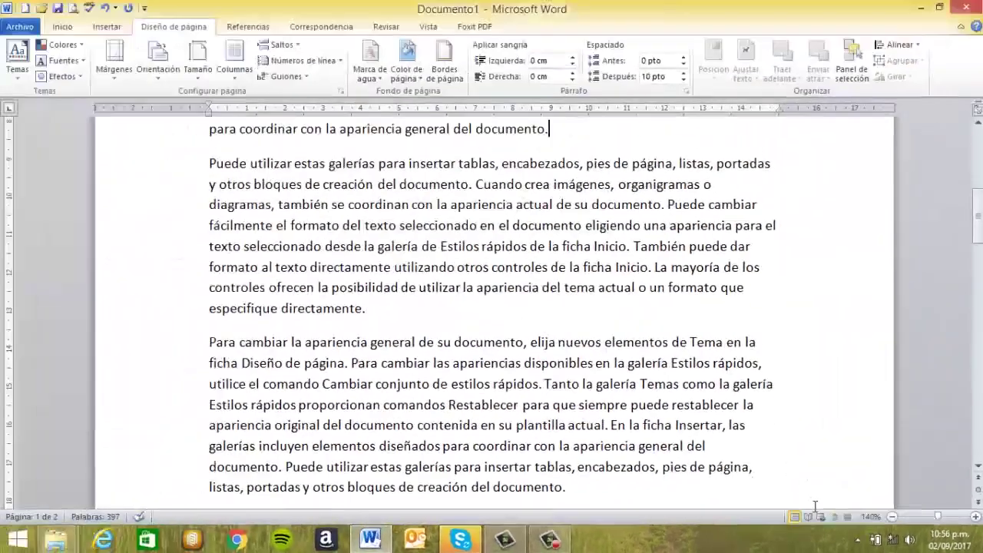
left_click(813, 516)
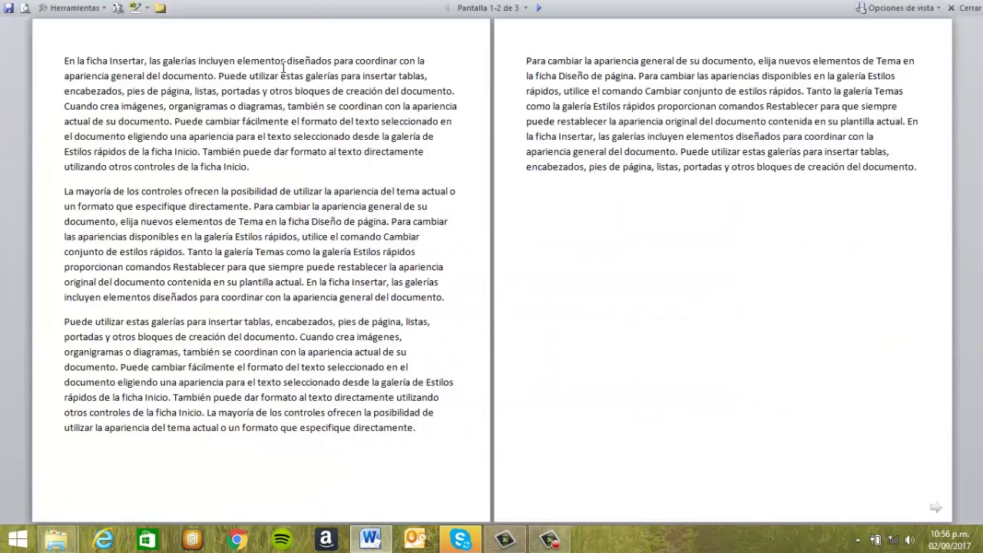
left_click(967, 9)
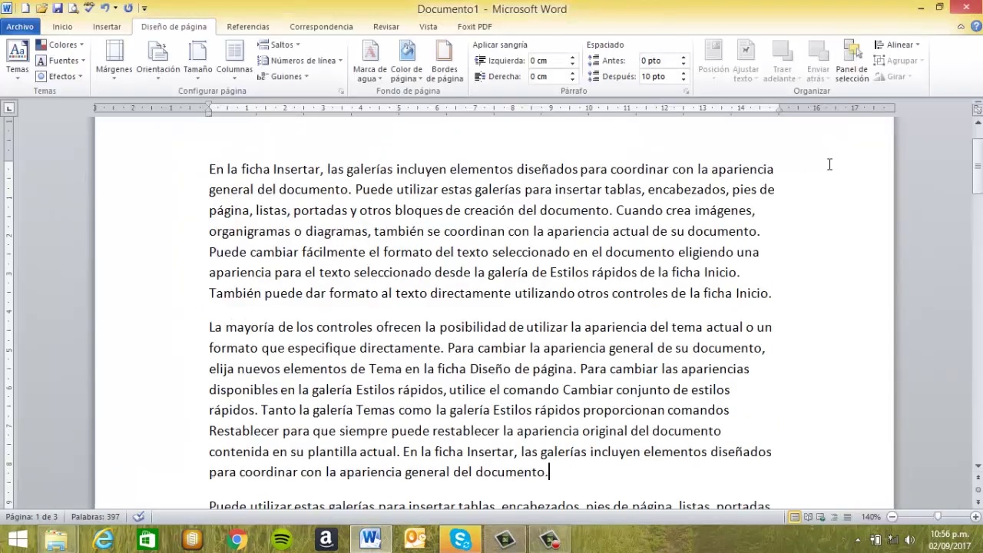
left_click(821, 518)
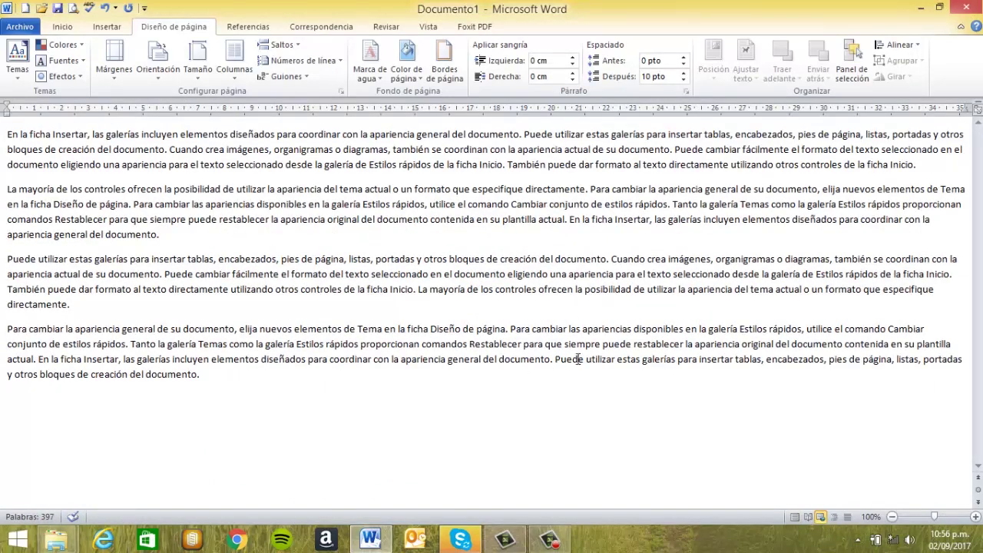
left_click(795, 517)
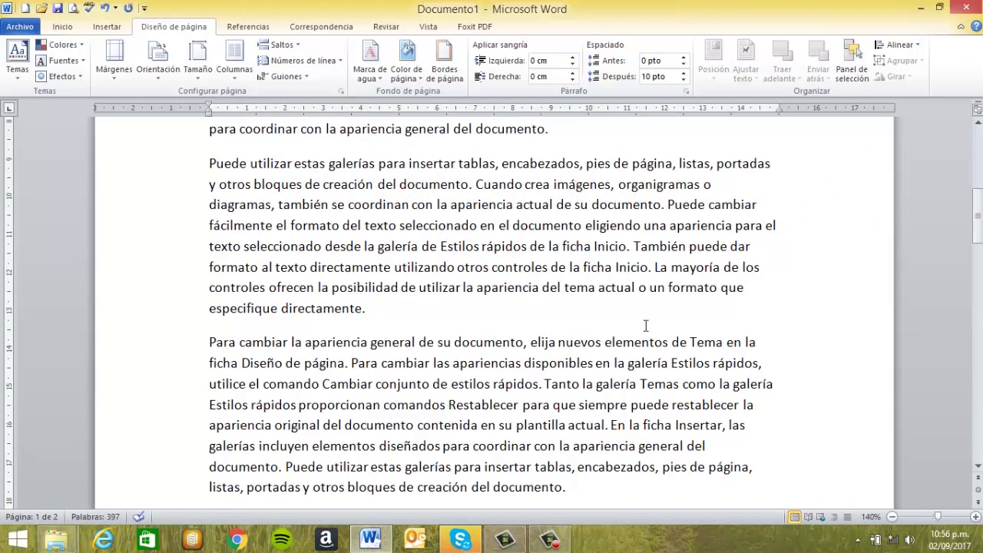
Zoom the document out to 110%, zoom in again and finish at 140%.
left_click(891, 517)
left_click(892, 516)
left_click(892, 517)
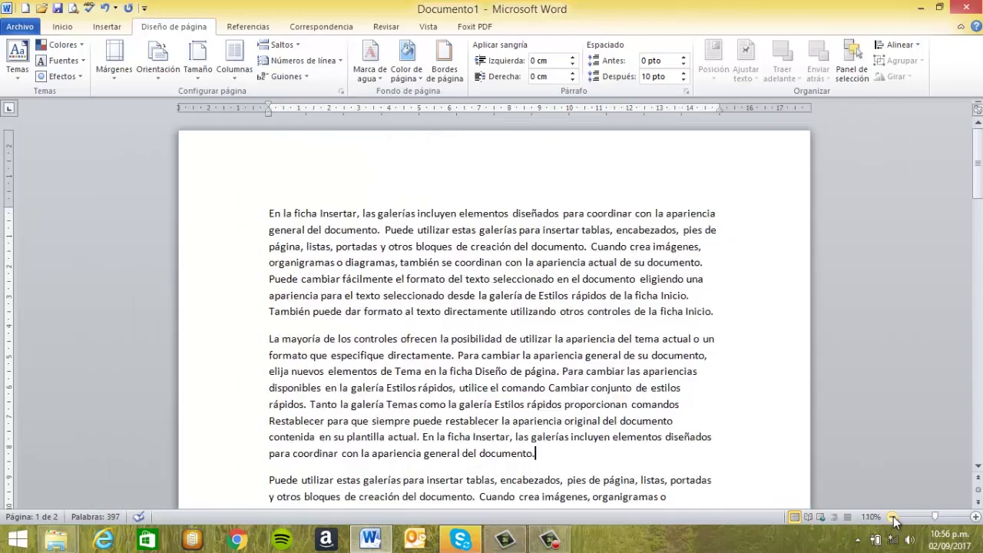
left_click(976, 516)
left_click(975, 517)
left_click(976, 517)
left_click(975, 517)
left_click(891, 516)
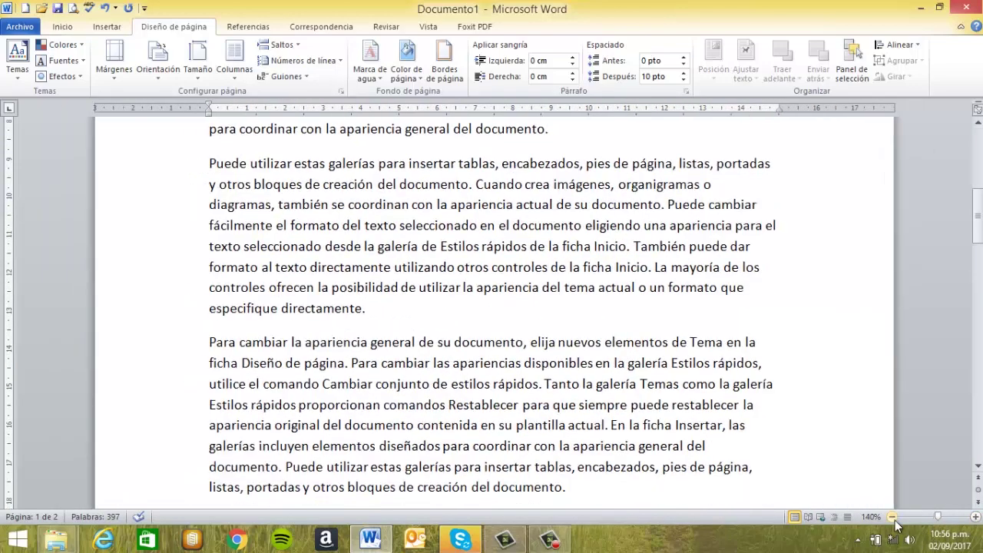
Zoom the document out to 110%.
left_click(891, 517)
left_click(891, 516)
left_click(892, 517)
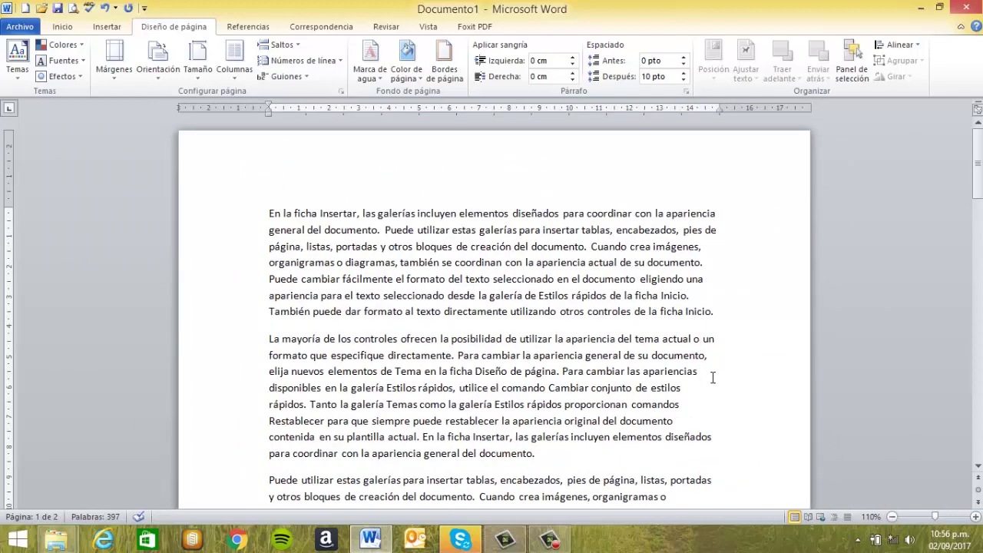
Zoom the document in to 150%, out to 100% and in to 180%, and finish at 170%.
scroll(711, 380, "up", 2, "ctrl")
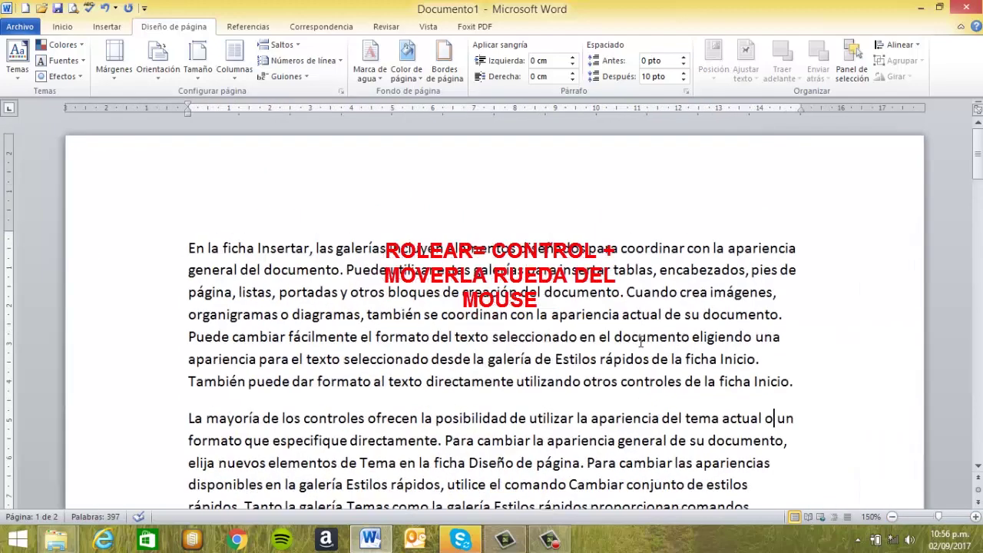
scroll(639, 337, "down", 6, "ctrl")
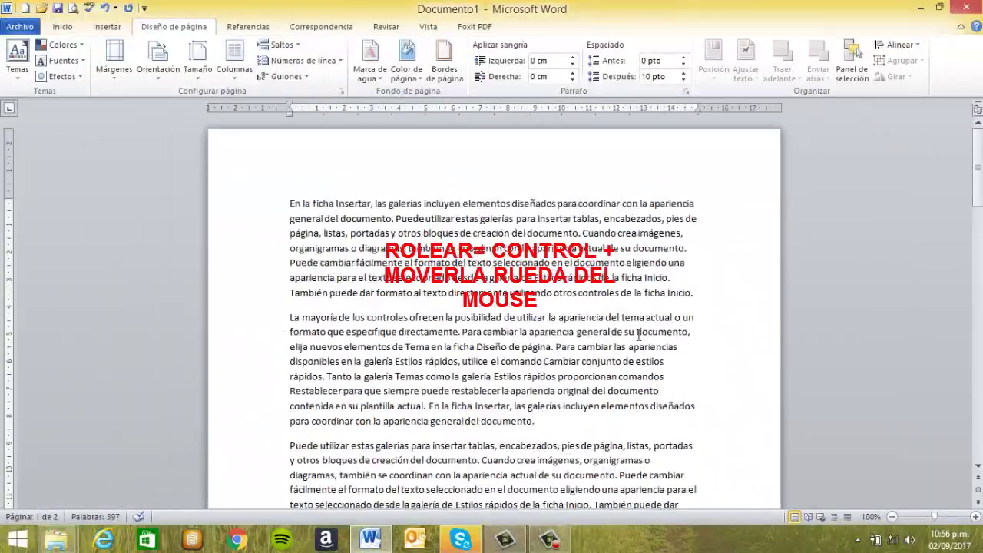
scroll(638, 333, "up", 9, "ctrl")
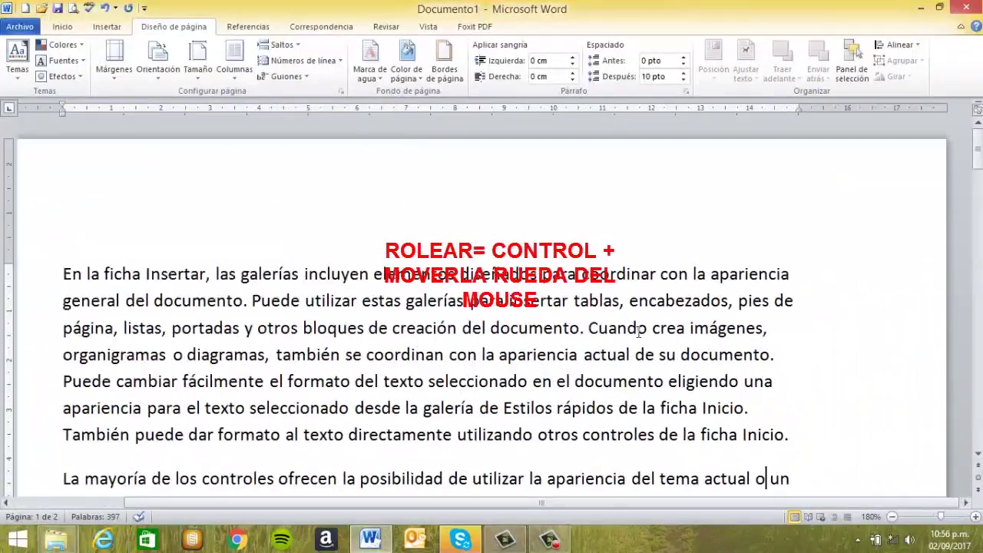
scroll(638, 334, "up", 1, "ctrl")
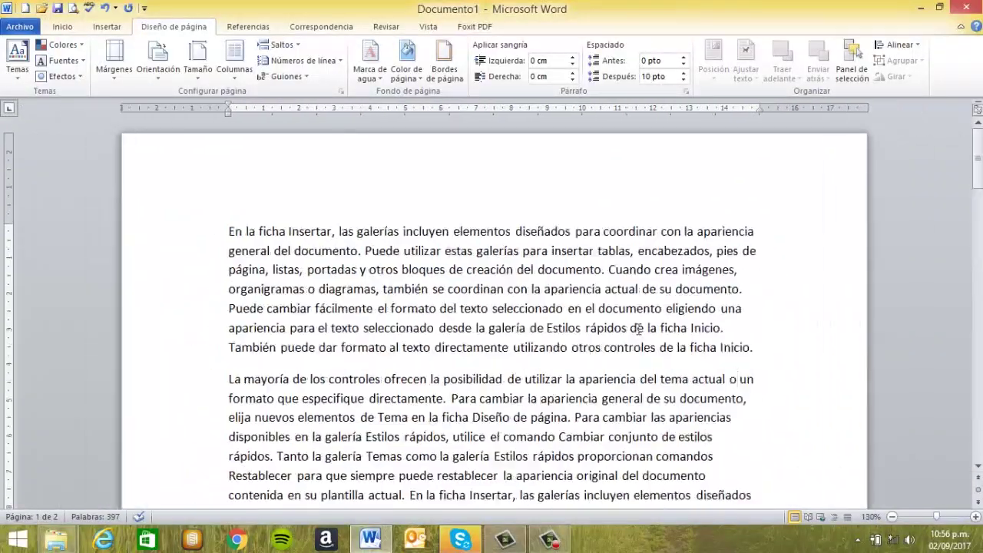
scroll(636, 330, "down", 4)
scroll(561, 343, "up", 4)
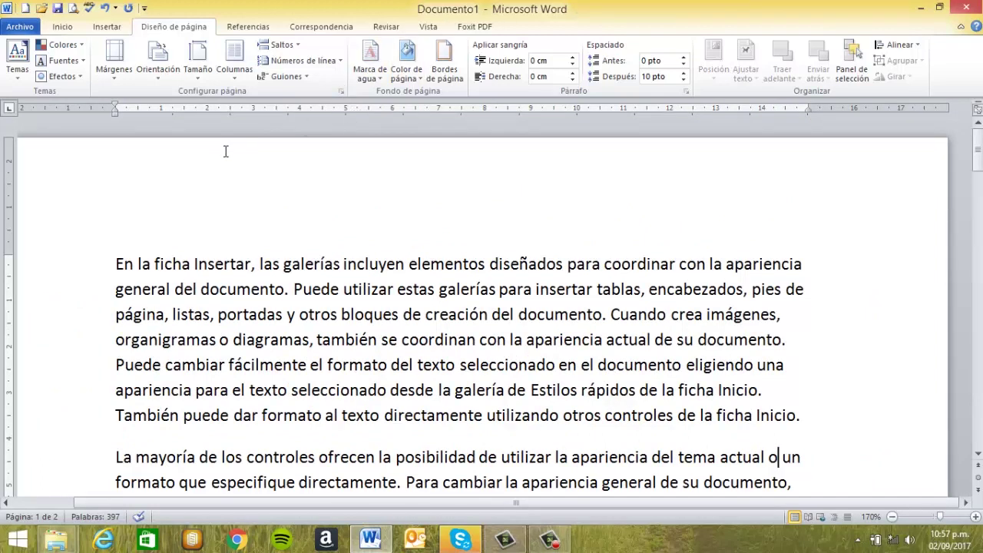
Show the Insertar commands on the ribbon and return to the Inicio commands.
left_click(106, 26)
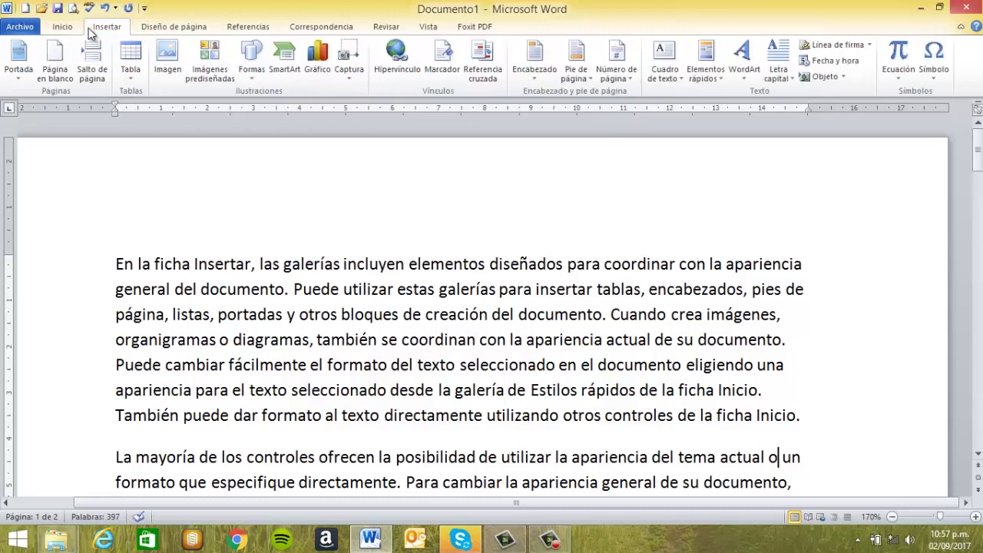
left_click(70, 26)
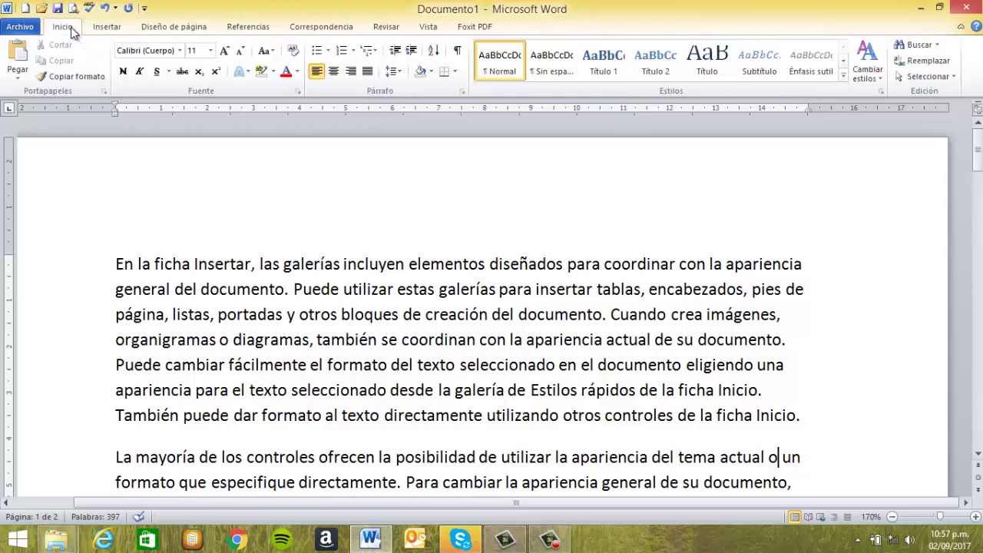